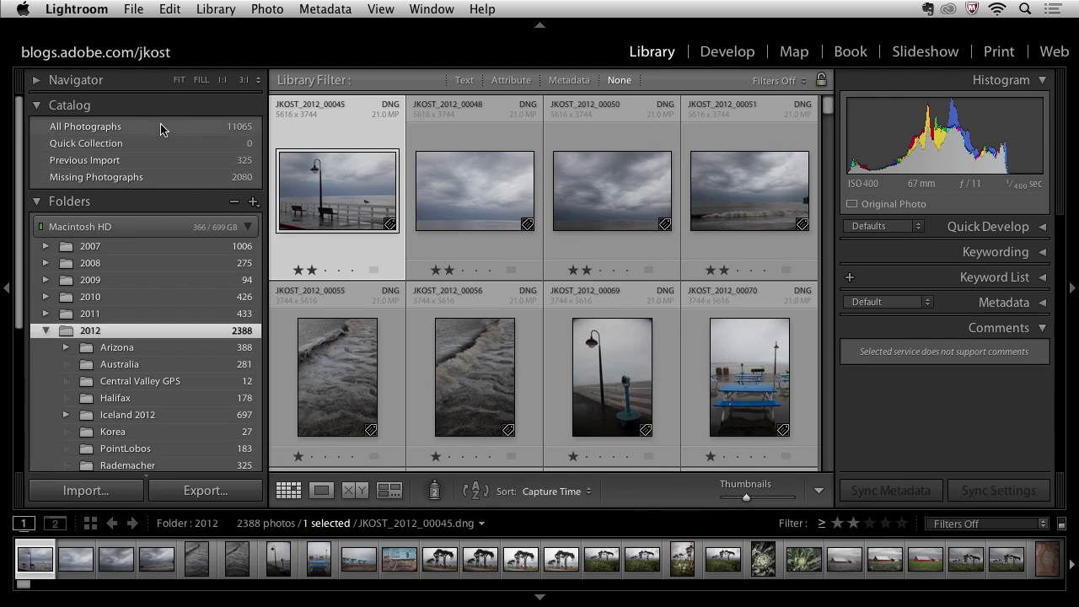
# Step: Collapse the Catalog panel and scroll the left panel down to Collections
pyautogui.click(36, 108)
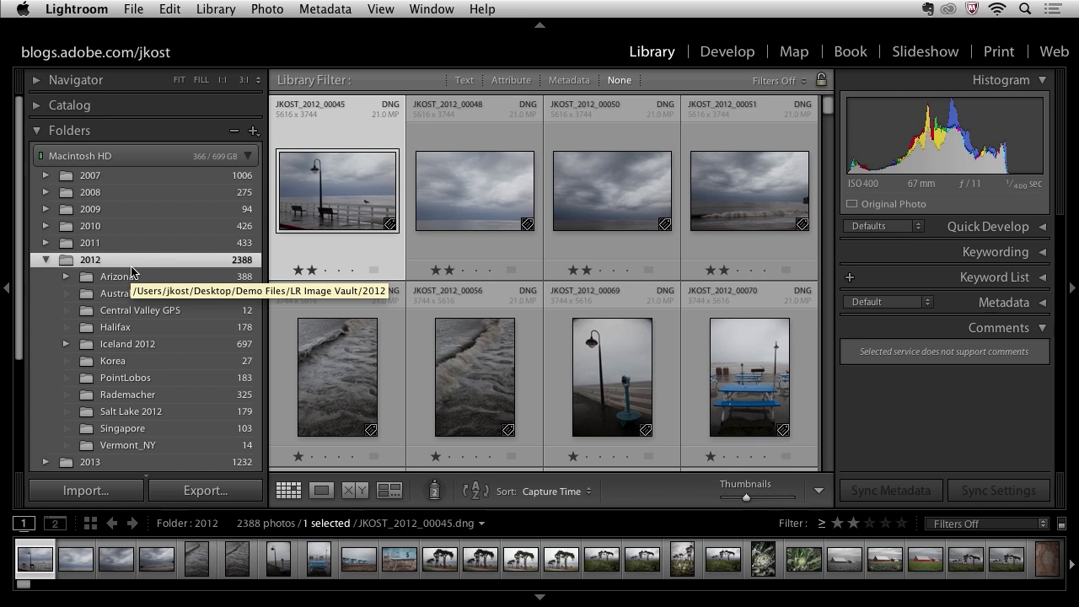
pyautogui.scroll(-5, 131, 271)
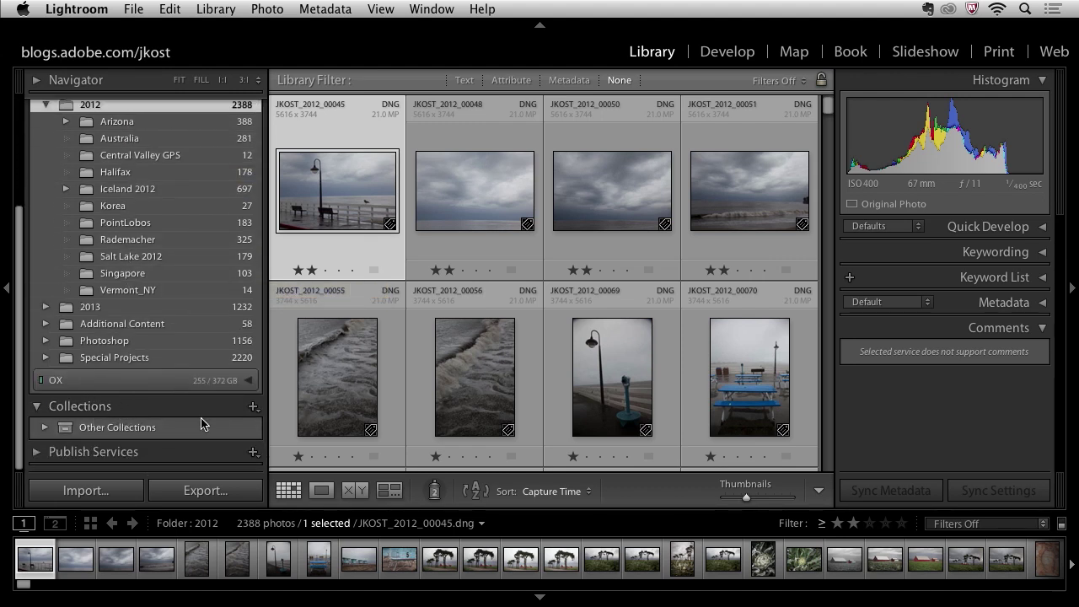
# Step: Add a new collection set called 'LR GS Collection' from the Collections + menu
pyautogui.click(253, 407)
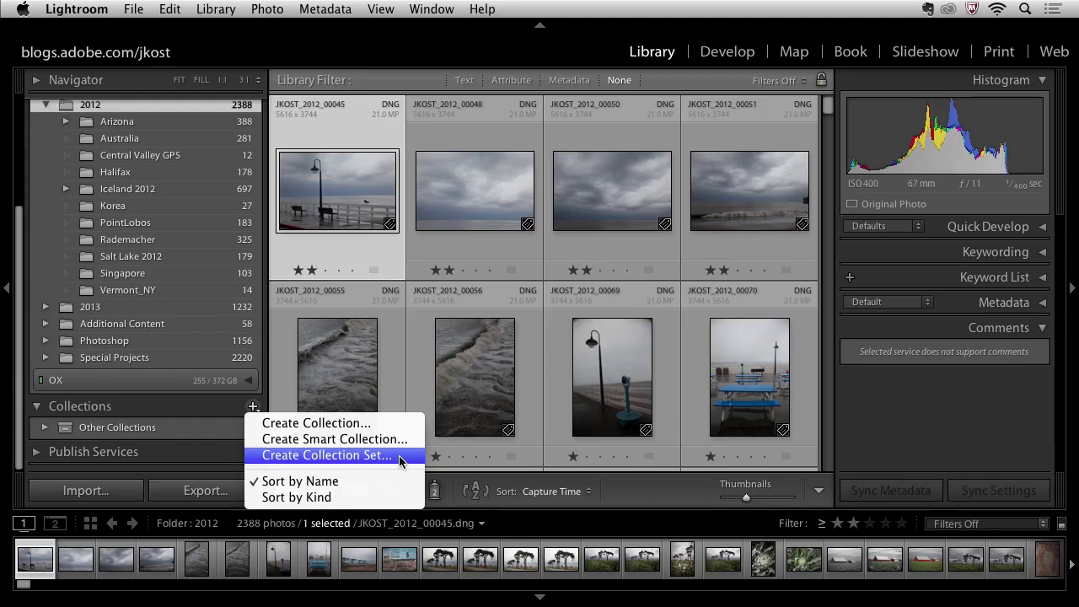
pyautogui.click(399, 455)
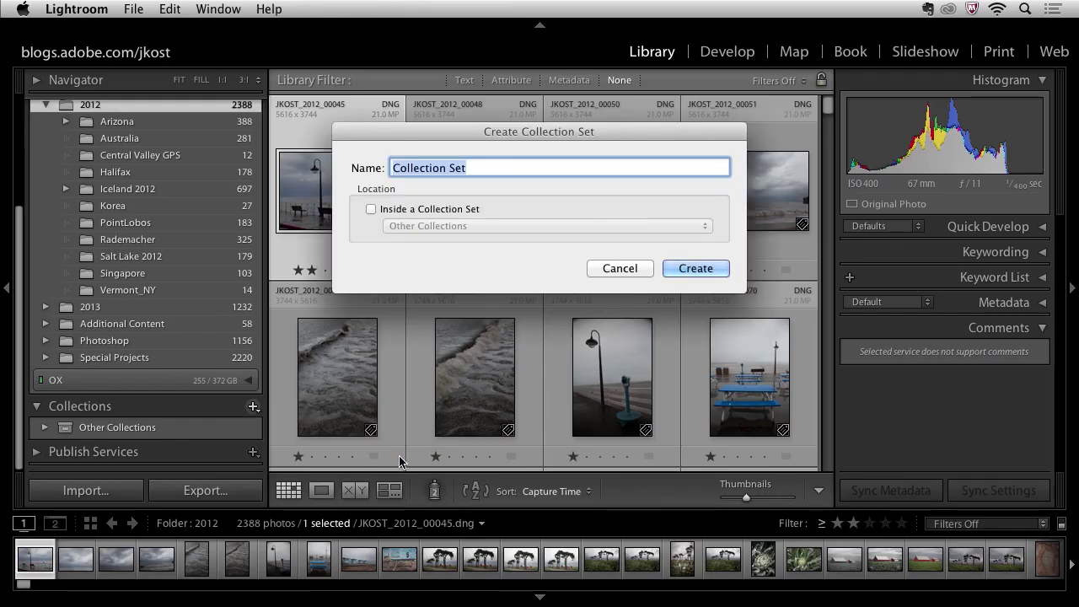
pyautogui.write('LR ')
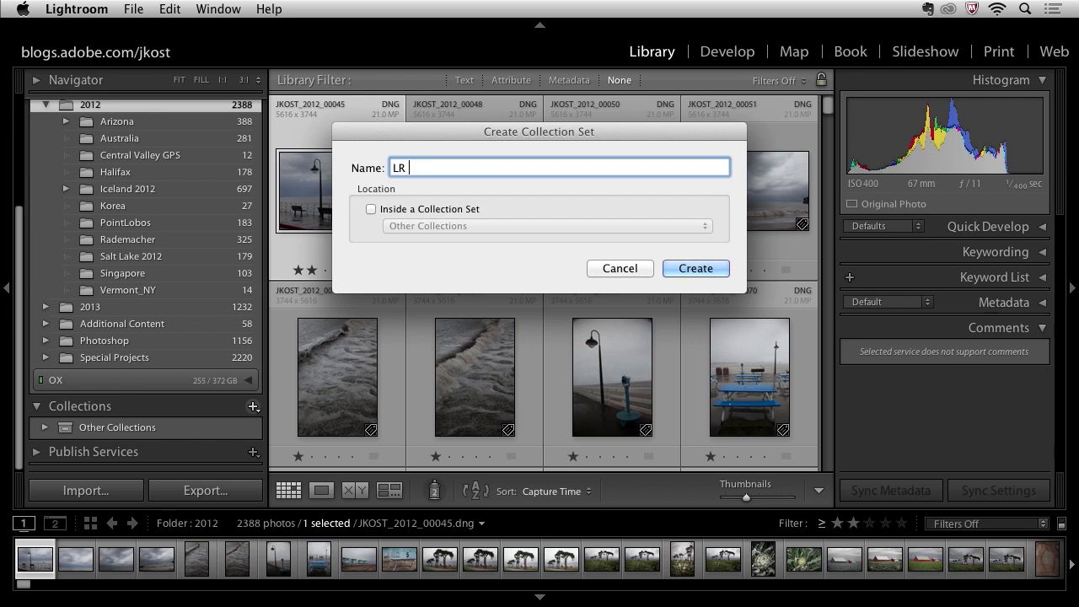
pyautogui.write('GS Collection')
pyautogui.click(691, 268)
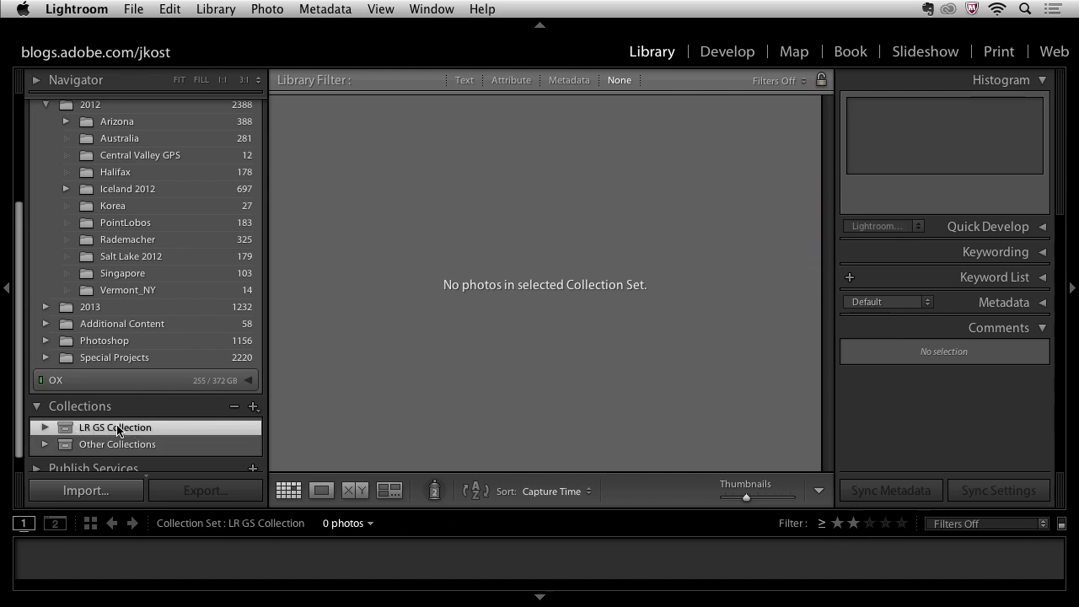
# Step: Create a 'Portfolio' collection inside LR GS Collection, set as the target collection
pyautogui.click(253, 407)
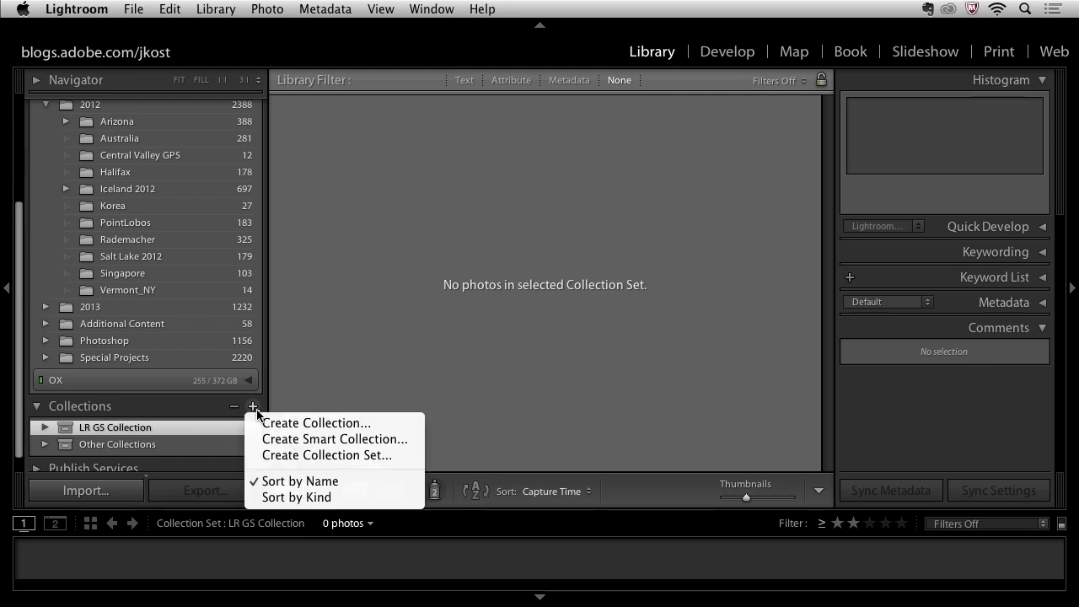
pyautogui.click(389, 430)
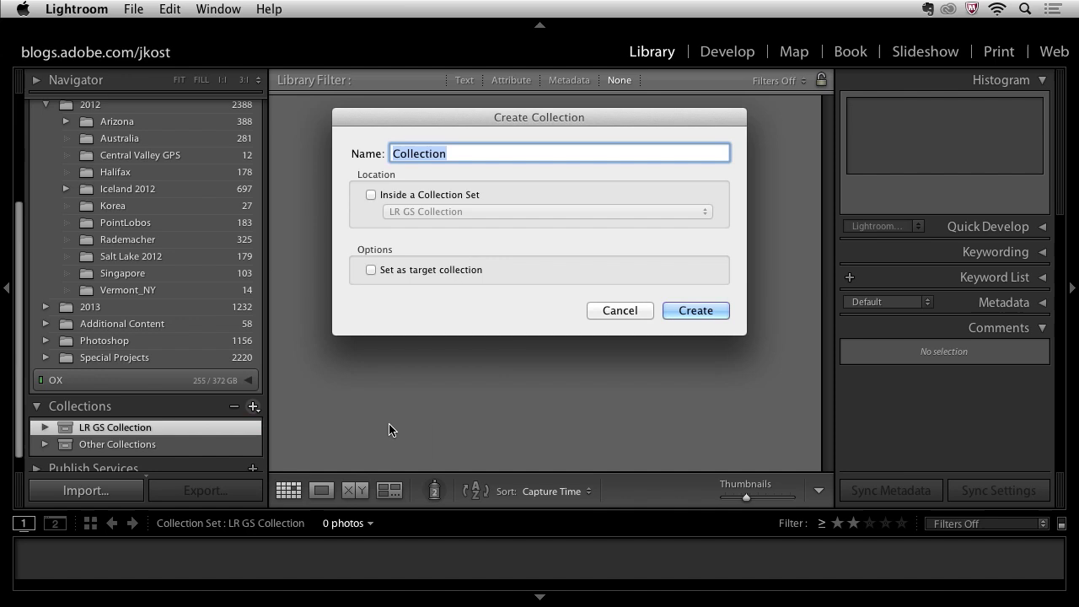
pyautogui.write('Port')
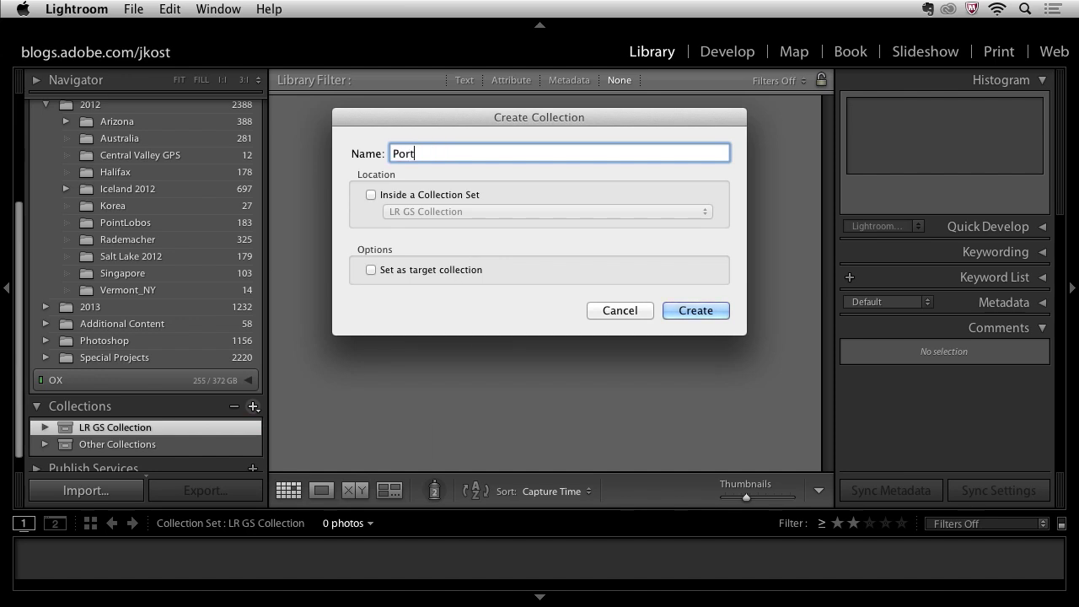
pyautogui.write('folio')
pyautogui.click(372, 194)
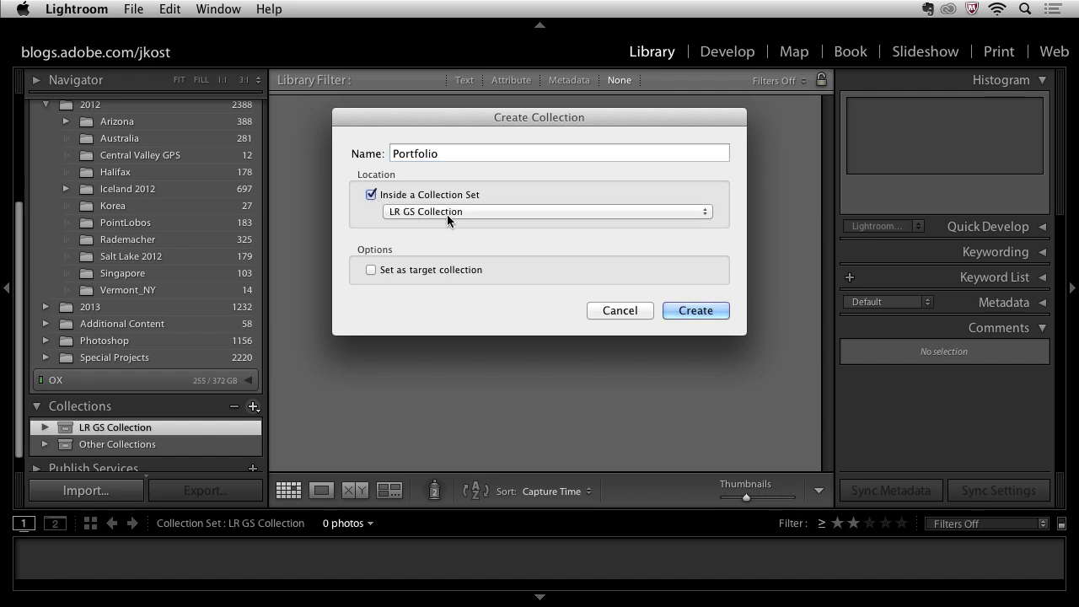
pyautogui.click(372, 270)
pyautogui.click(670, 312)
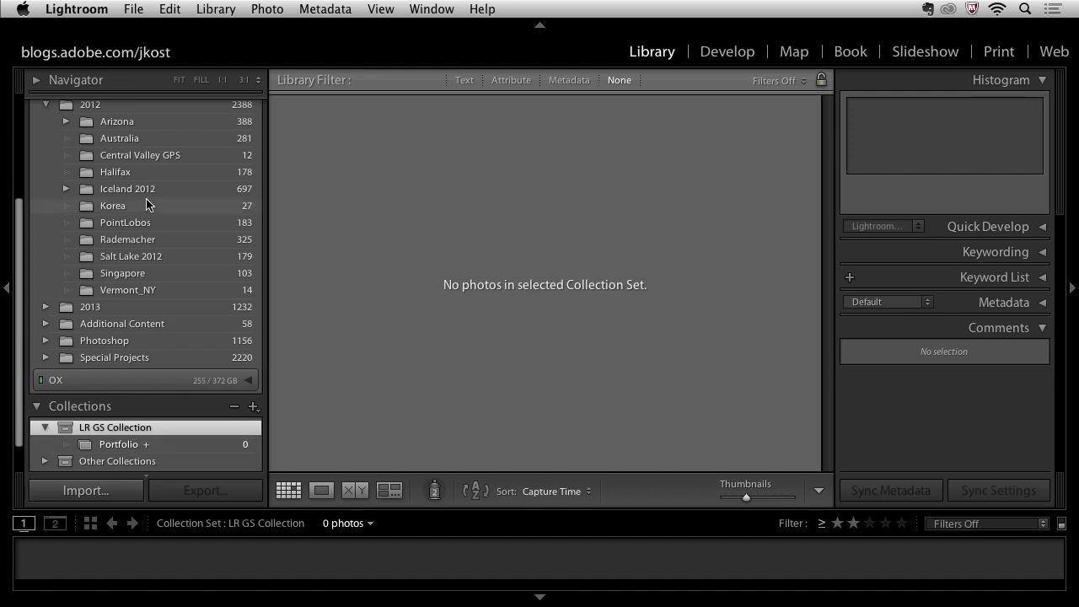
# Step: Add _MG_2637_ME and _MG_2665 from the Arizona folder to the Portfolio collection
pyautogui.click(143, 127)
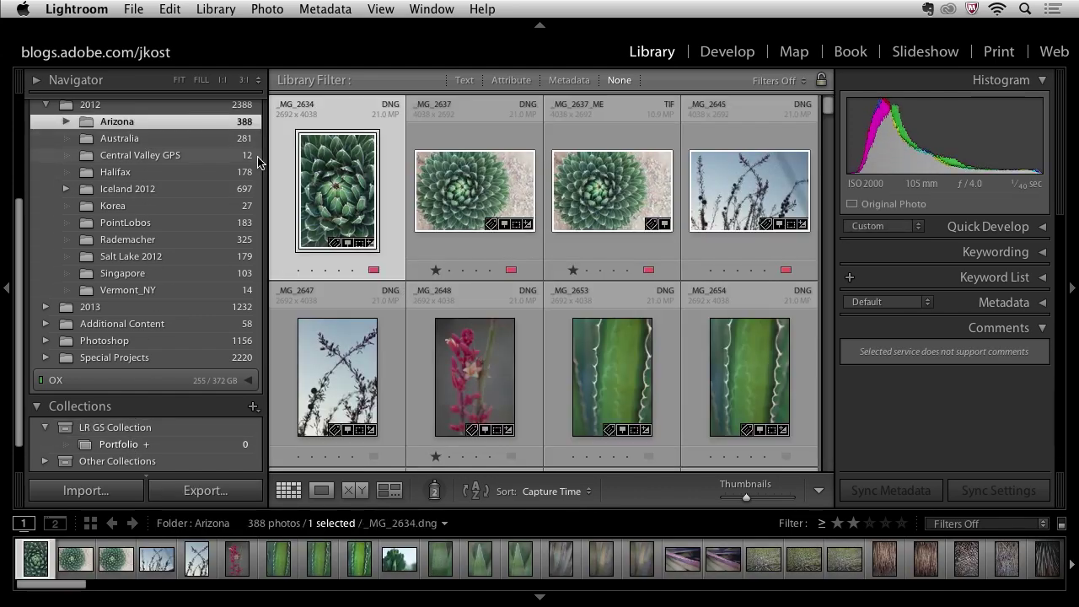
pyautogui.click(626, 193)
pyautogui.scroll(-5, 628, 206)
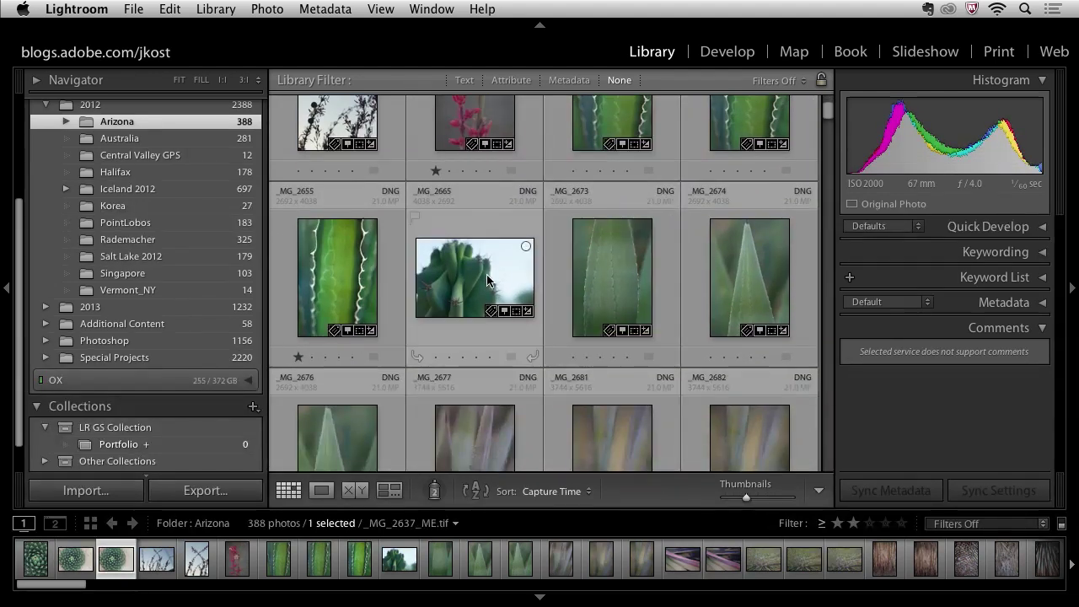
pyautogui.keyDown('super'); pyautogui.click(493, 282); pyautogui.keyUp('super')
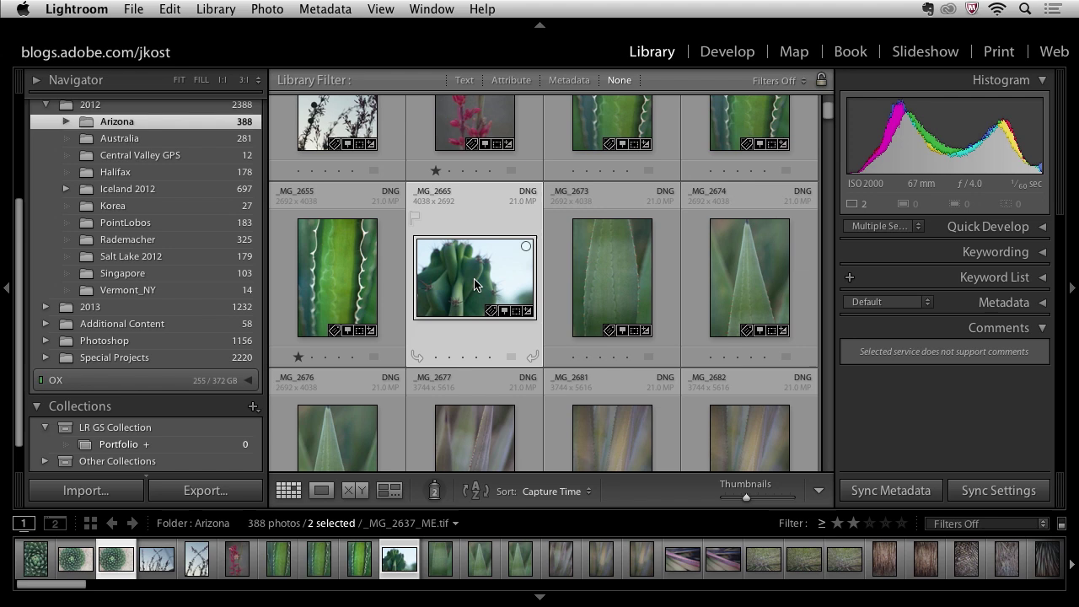
pyautogui.moveTo(475, 284); pyautogui.dragTo(226, 449)
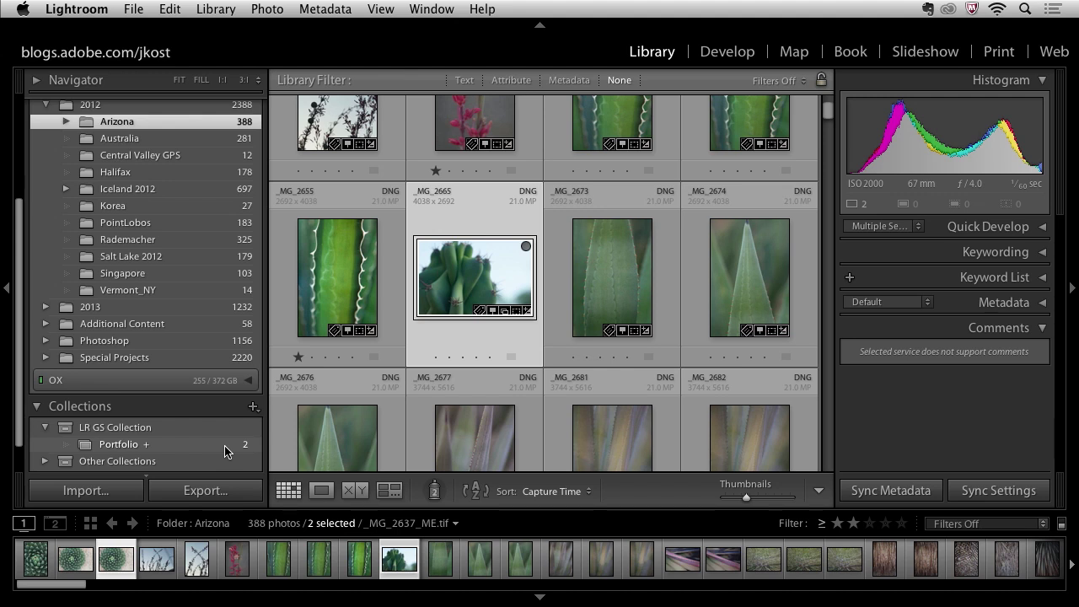
# Step: Add Australia photos JKOST_2012_09128 and JKOST_2012_09119 to Portfolio
pyautogui.click(145, 140)
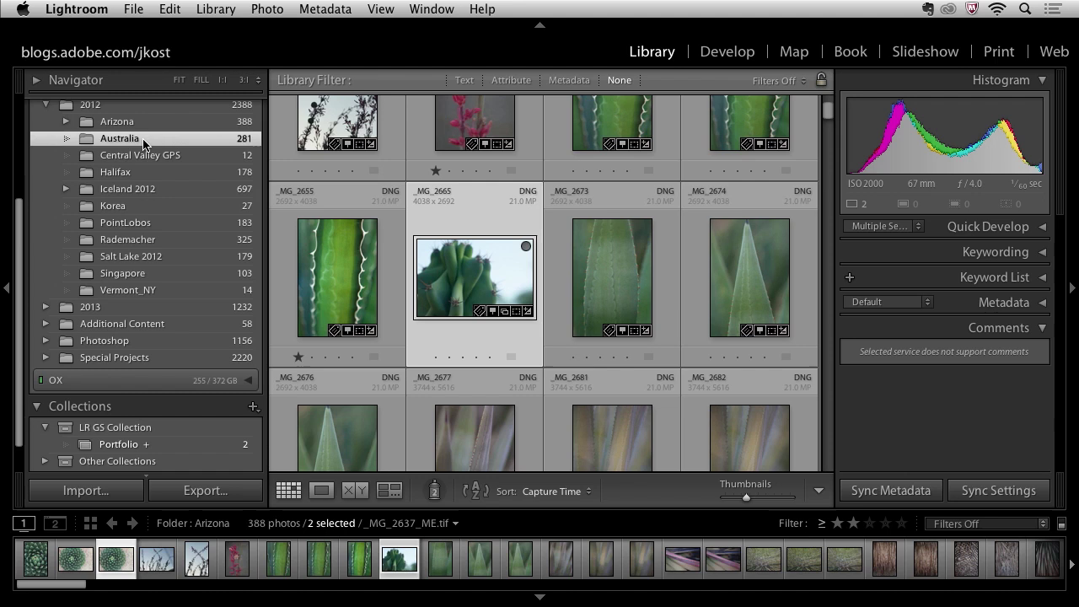
pyautogui.moveTo(827, 107); pyautogui.dragTo(824, 166)
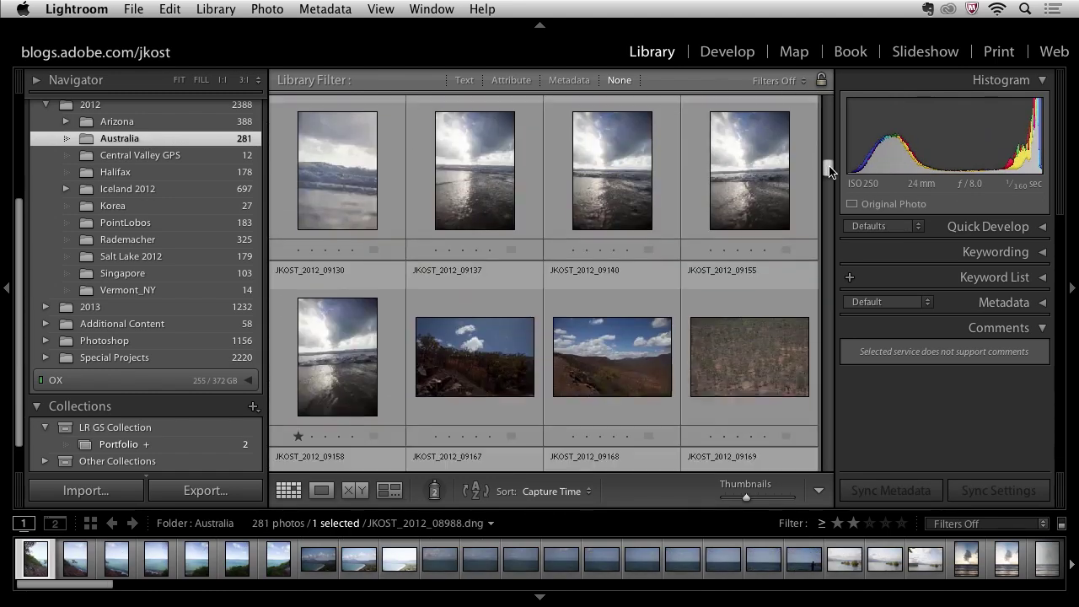
pyautogui.click(619, 169)
pyautogui.keyDown('super'); pyautogui.click(347, 257); pyautogui.keyUp('super')
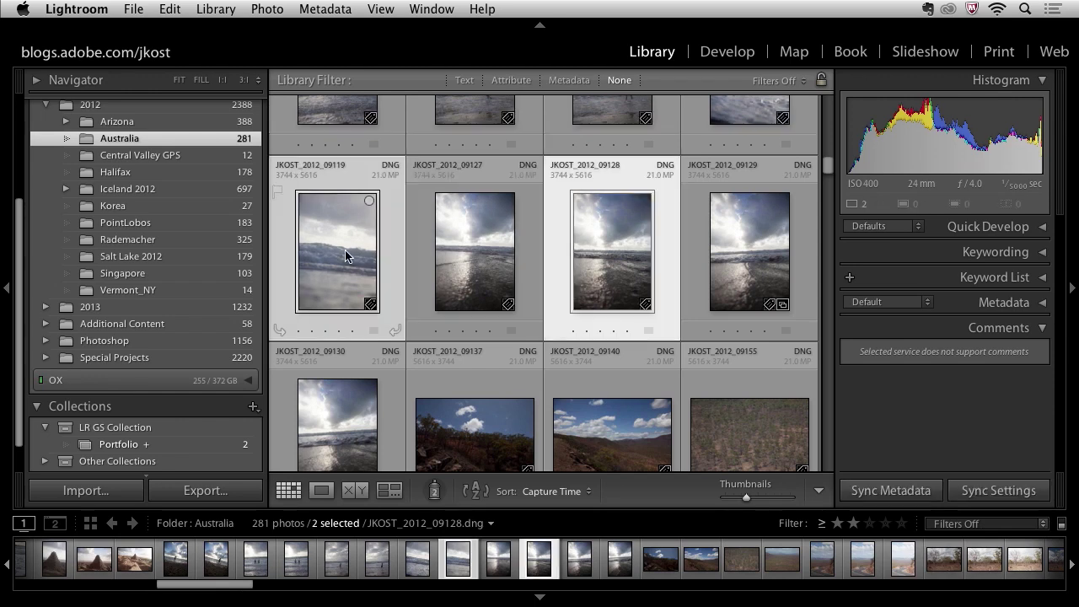
pyautogui.moveTo(320, 322); pyautogui.dragTo(217, 445)
# Step: Add Halifax photos JKOST_2012_00738 and JKOST_2012_00721 to Portfolio
pyautogui.click(185, 171)
pyautogui.scroll(-6, 723, 219)
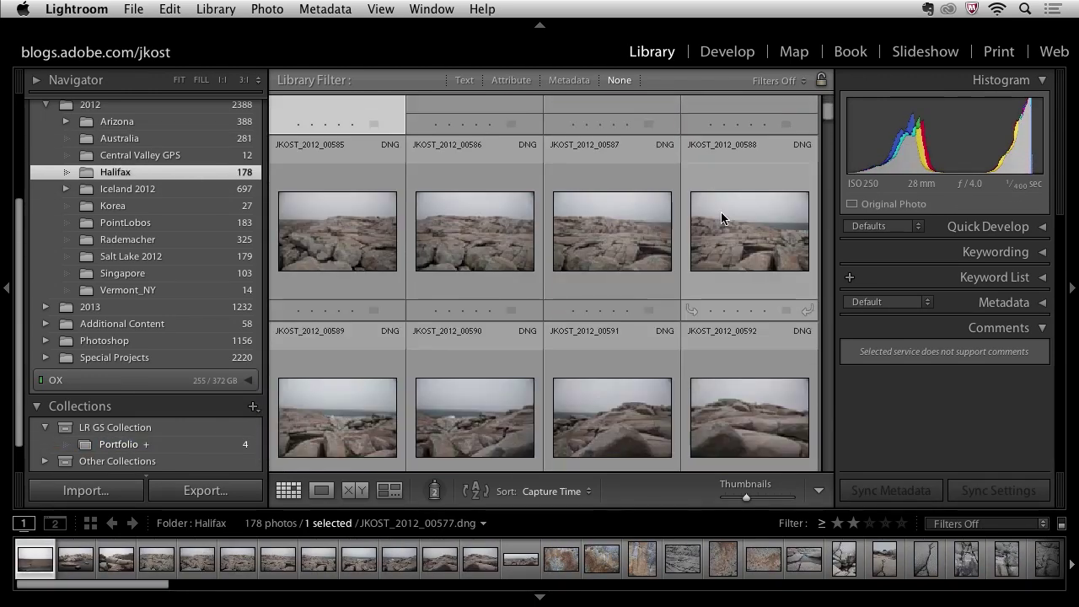
pyautogui.scroll(-4, 723, 219)
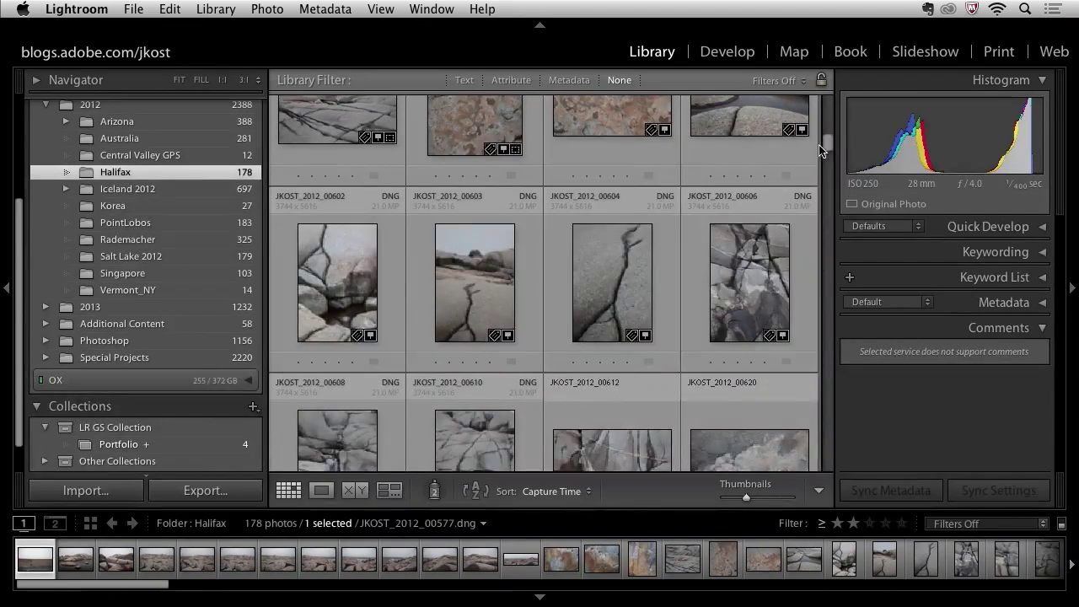
pyautogui.moveTo(827, 143); pyautogui.dragTo(826, 237)
pyautogui.click(743, 375)
pyautogui.scroll(3, 734, 351)
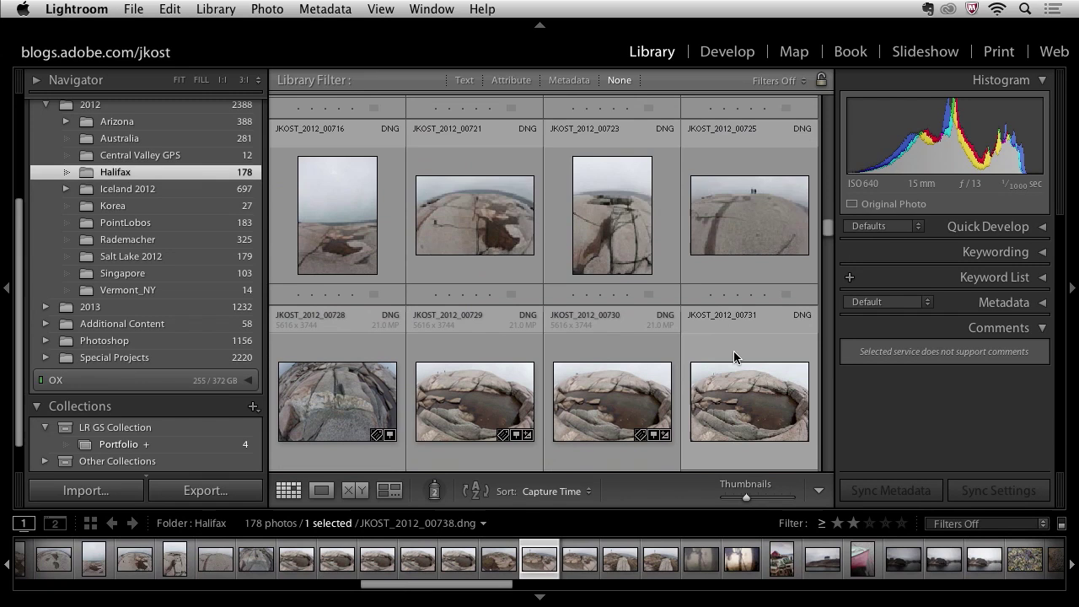
pyautogui.keyDown('super'); pyautogui.click(478, 264); pyautogui.keyUp('super')
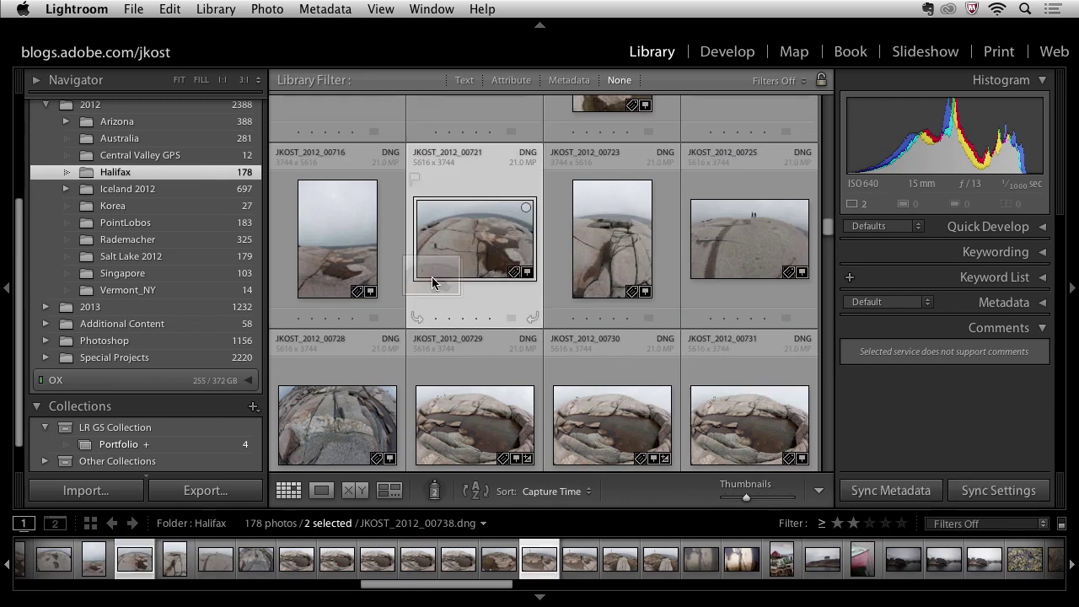
pyautogui.moveTo(432, 277); pyautogui.dragTo(177, 449)
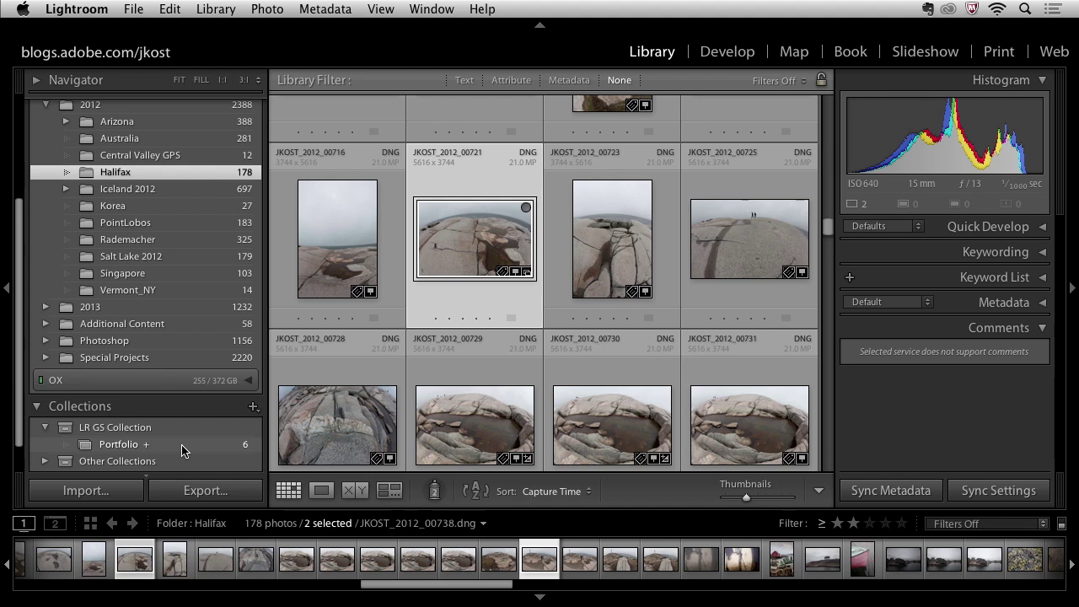
pyautogui.scroll(5, 180, 325)
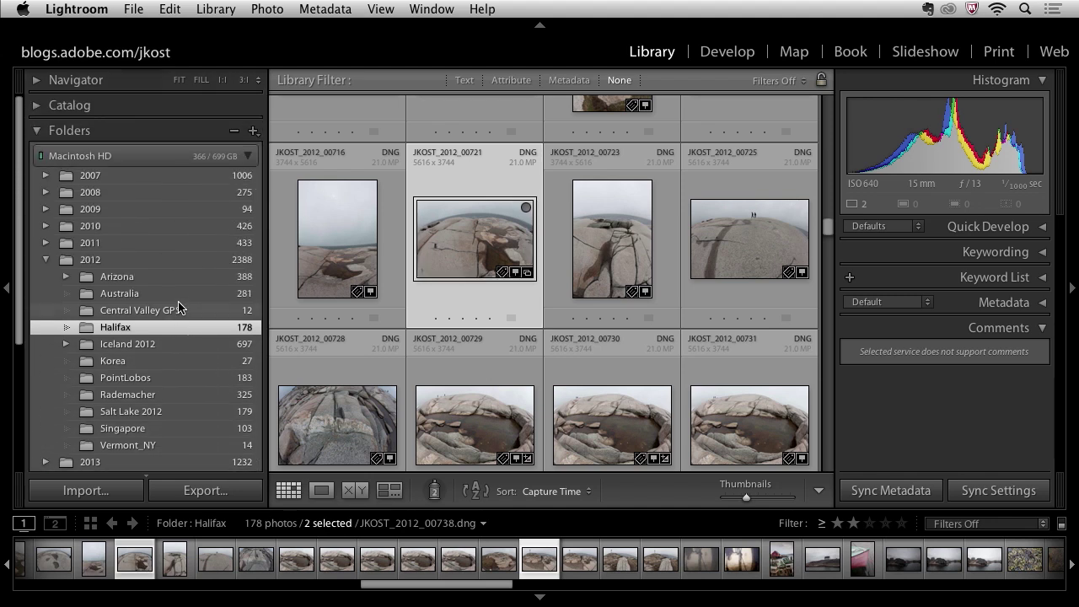
pyautogui.click(36, 107)
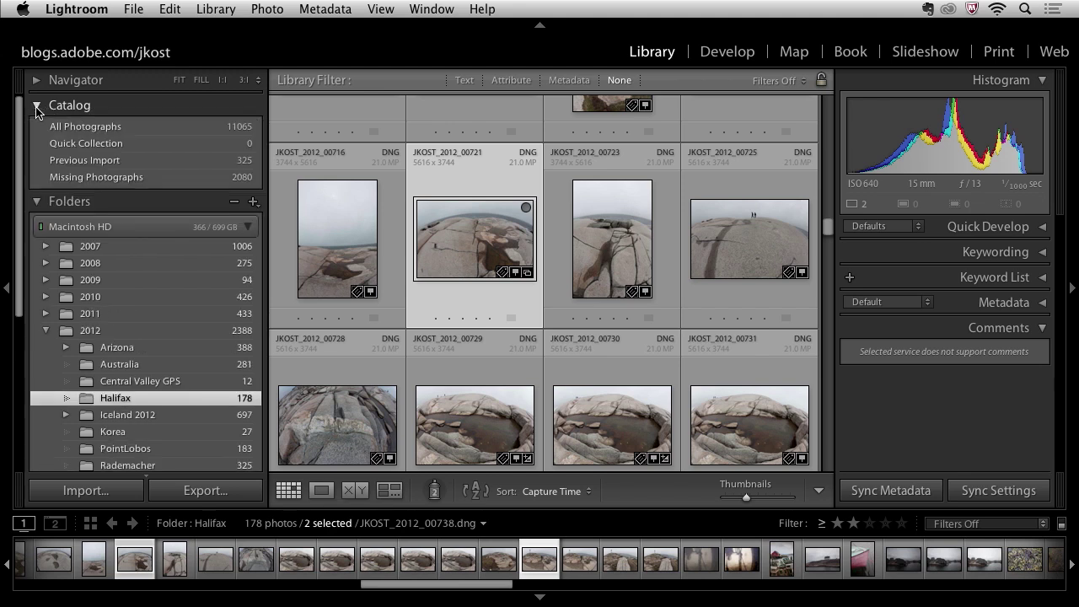
pyautogui.rightClick(140, 149)
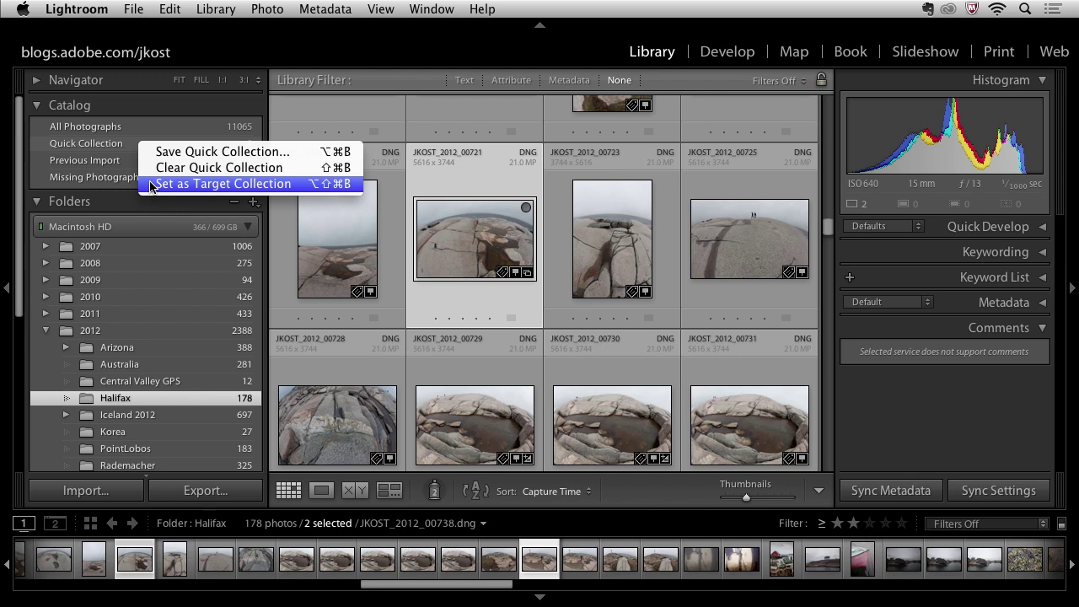
pyautogui.click(117, 147)
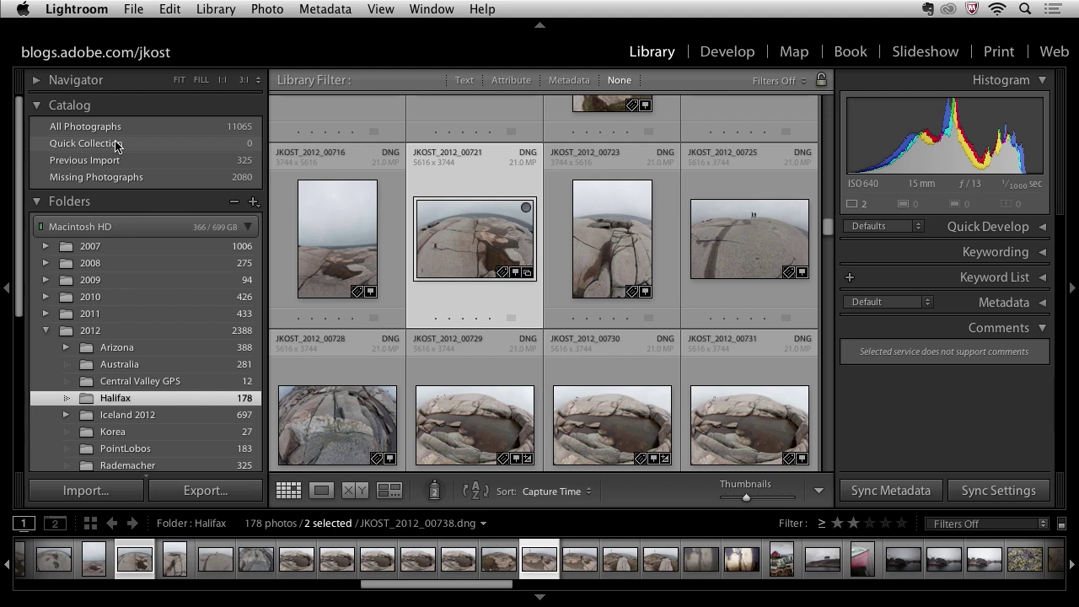
pyautogui.scroll(-8, 126, 203)
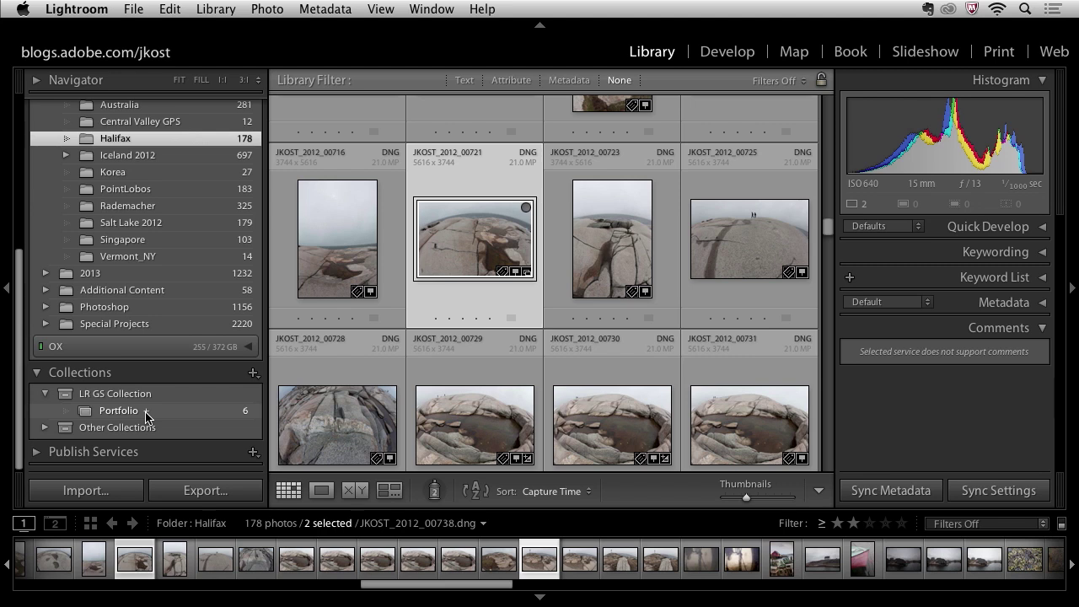
# Step: Add the Korean wooden door and palace roof photos to Portfolio with the B key
pyautogui.click(154, 173)
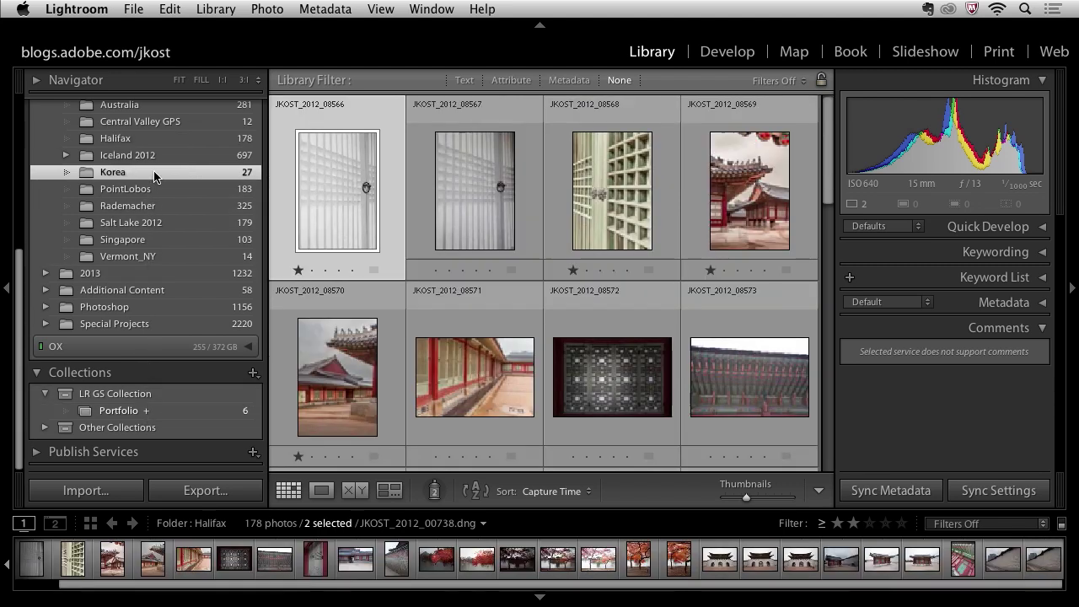
pyautogui.click(632, 201)
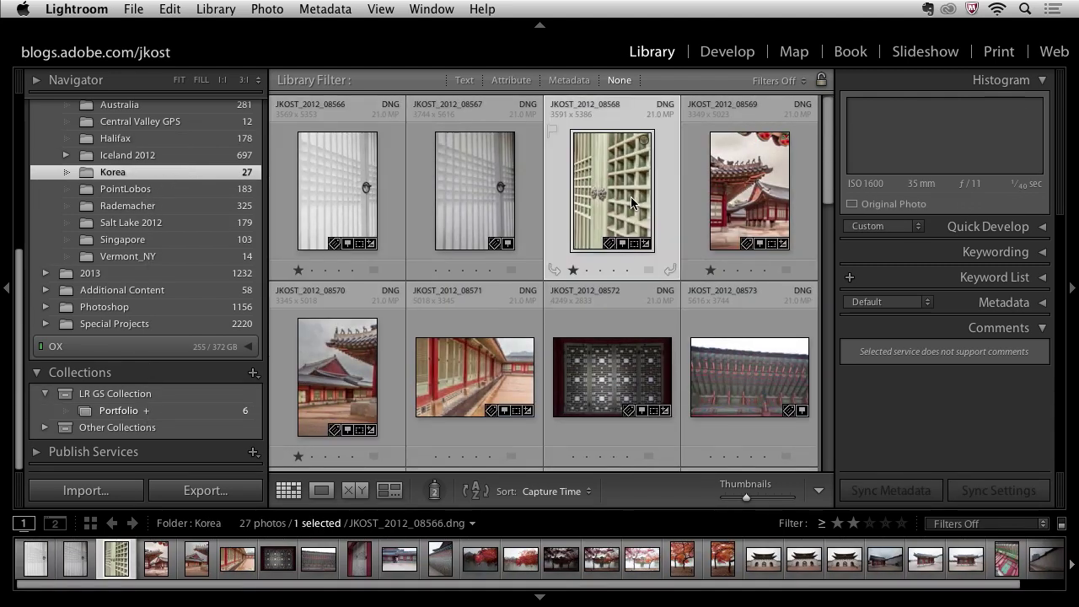
pyautogui.scroll(-3, 506, 253)
pyautogui.keyDown('super'); pyautogui.click(320, 277); pyautogui.keyUp('super')
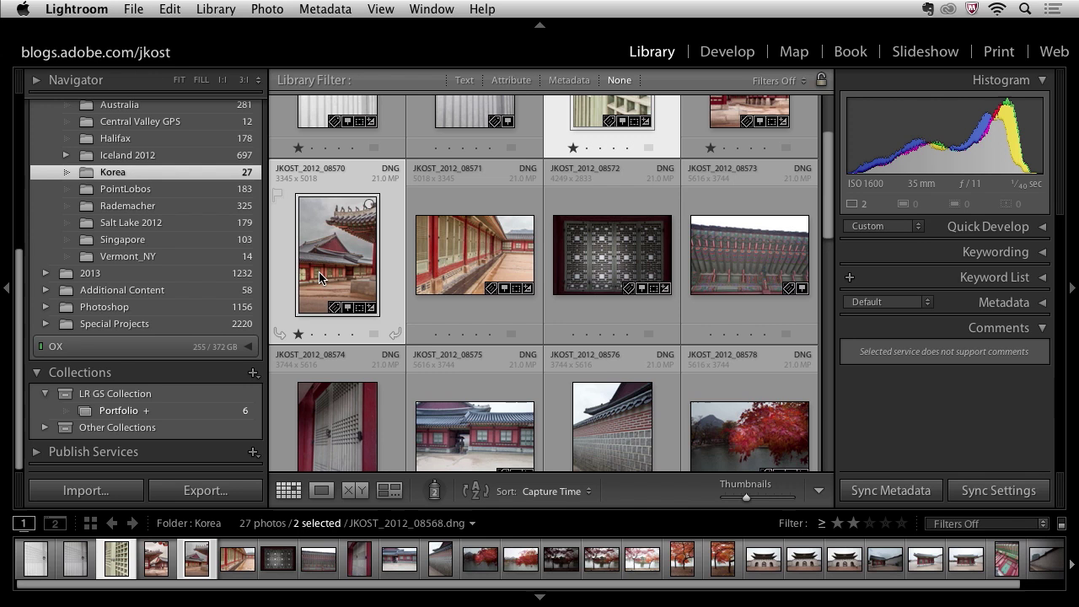
pyautogui.press('b')
# Step: Add PointLobos photos 00056 and 00069 to Portfolio with the B key
pyautogui.click(205, 189)
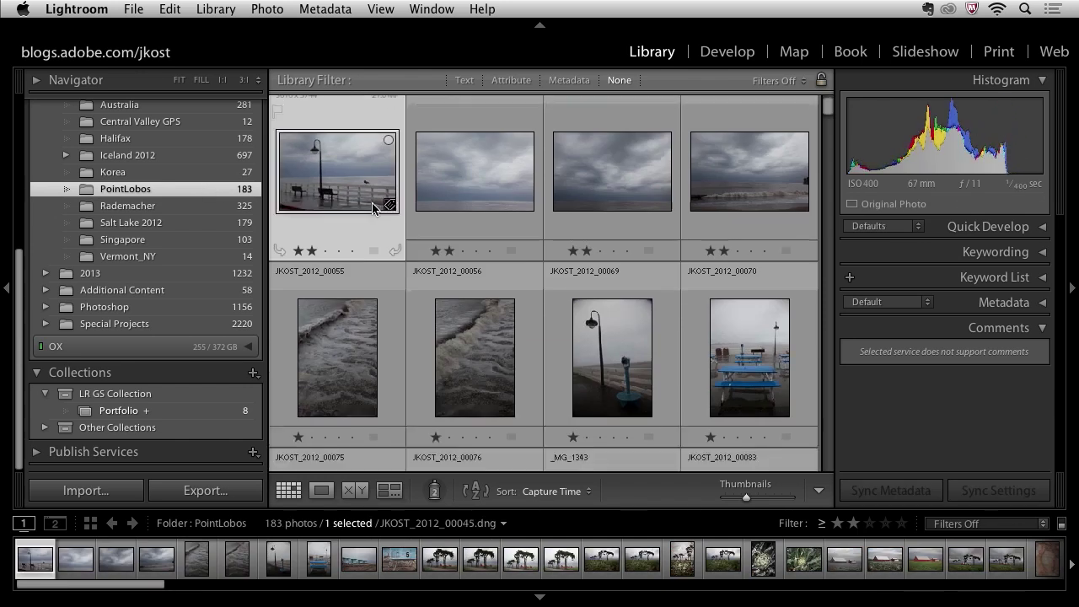
pyautogui.scroll(-3, 478, 278)
pyautogui.click(478, 279)
pyautogui.keyDown('super'); pyautogui.click(606, 287); pyautogui.keyUp('super')
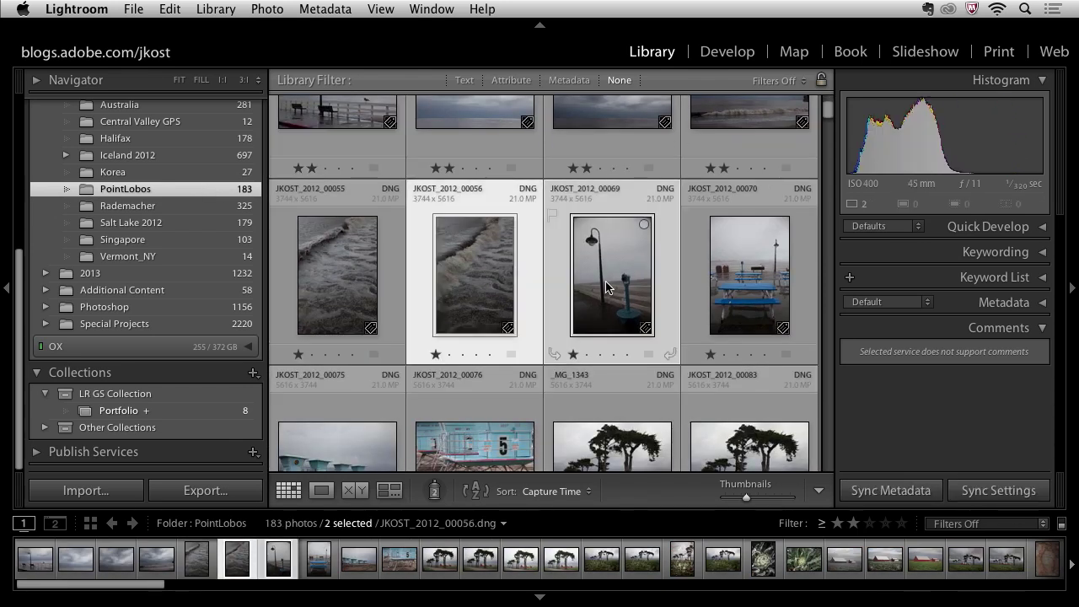
pyautogui.press('b')
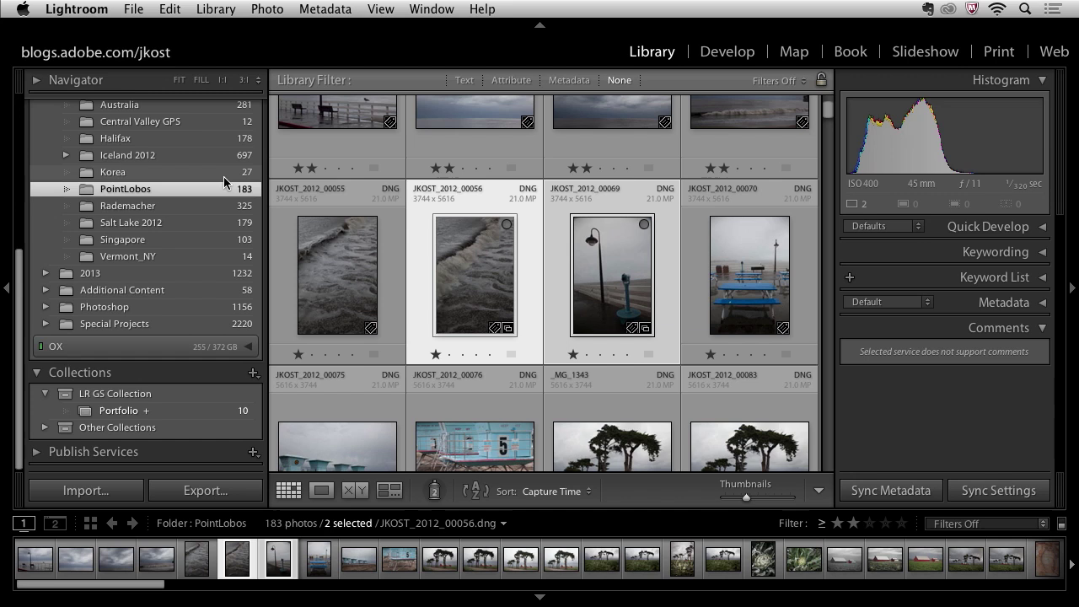
# Step: Open the Portfolio collection and scroll through its 10 photos
pyautogui.click(205, 413)
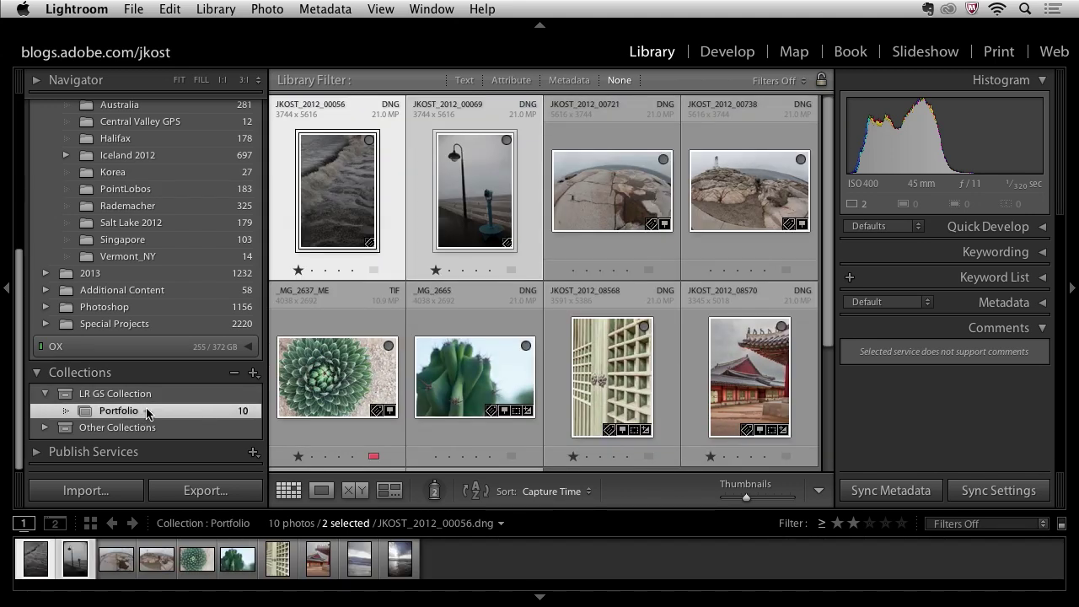
pyautogui.scroll(-3, 630, 278)
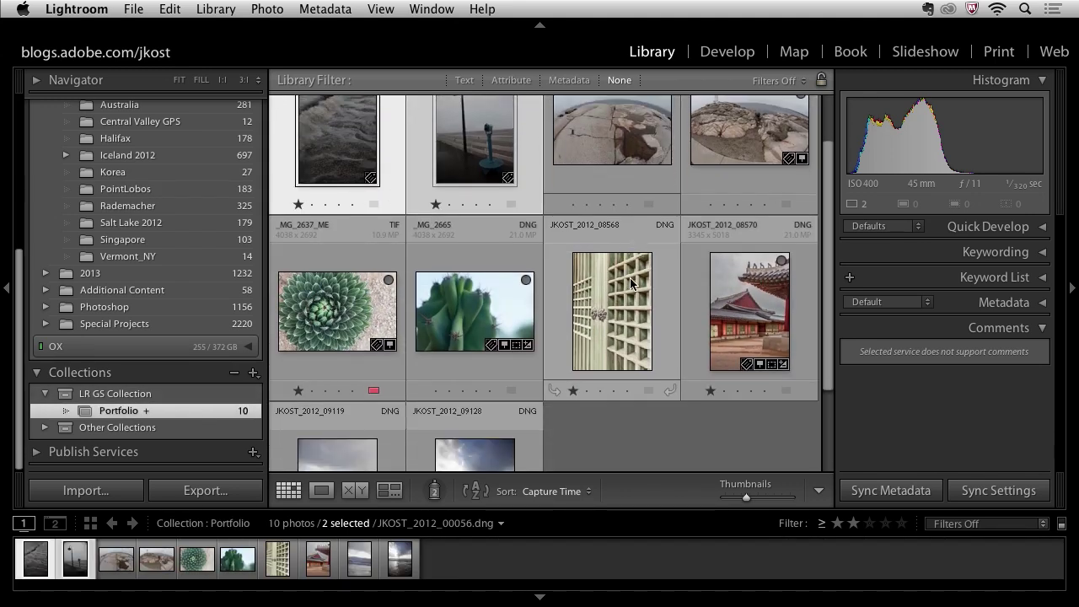
pyautogui.scroll(-2, 630, 277)
pyautogui.scroll(5, 631, 281)
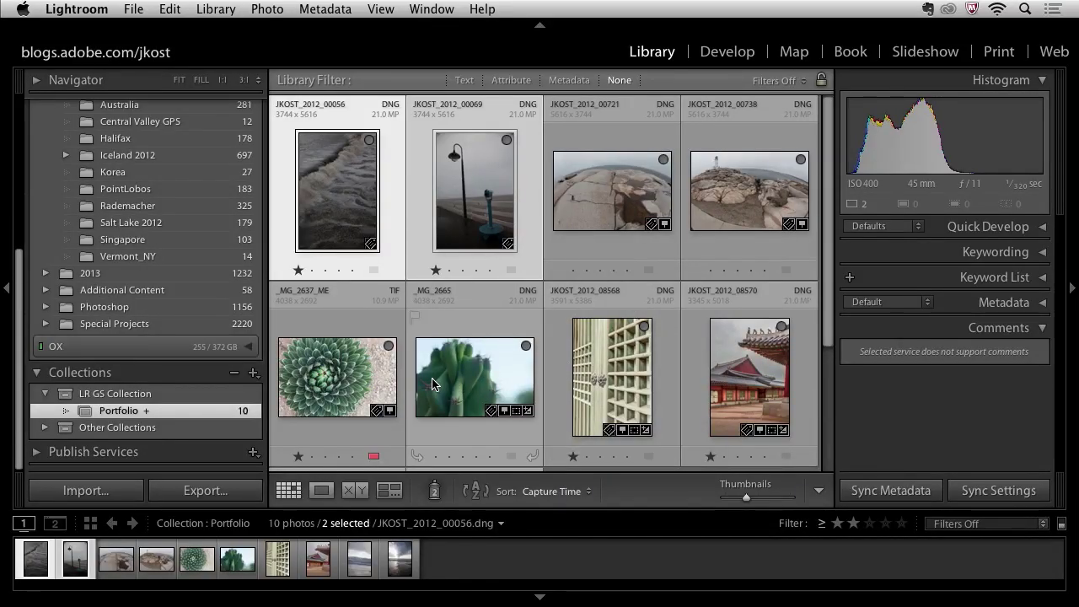
# Step: Apply a Black & White treatment to _MG_2637_ME through Quick Develop
pyautogui.click(355, 387)
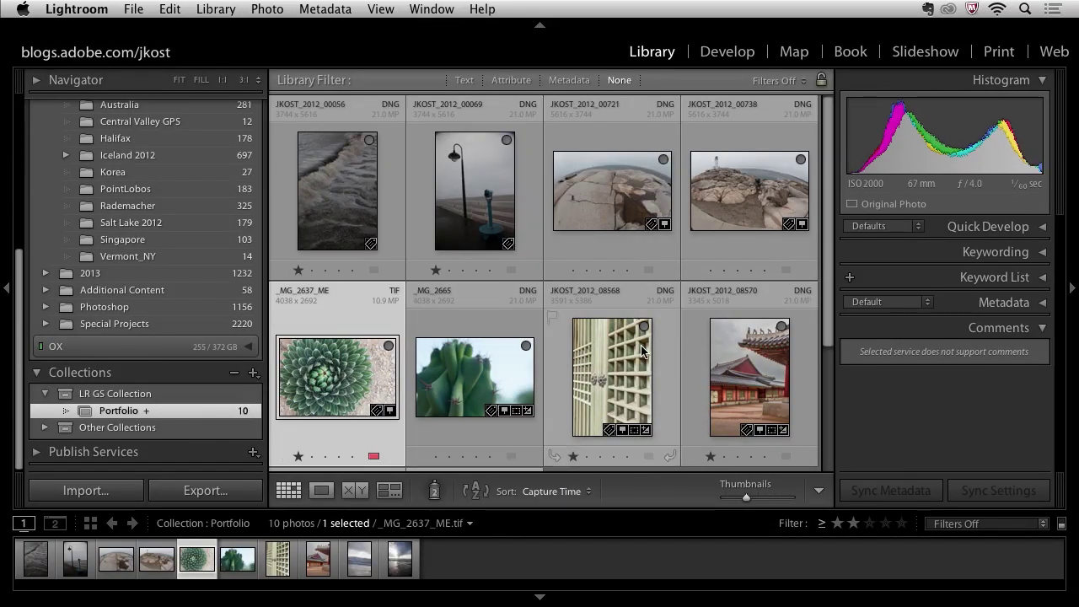
pyautogui.click(982, 227)
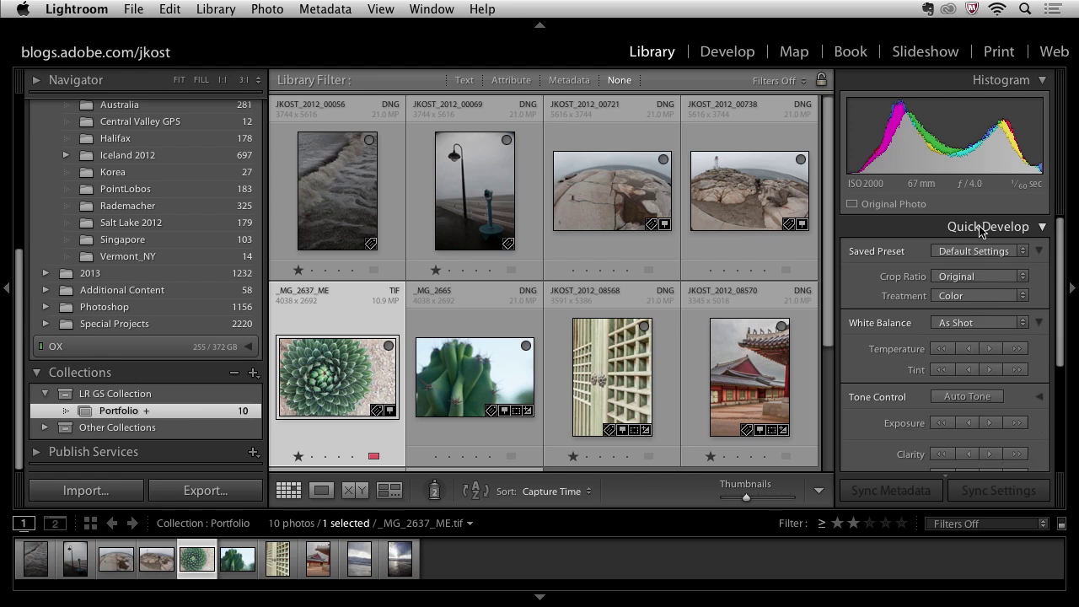
pyautogui.click(1023, 296)
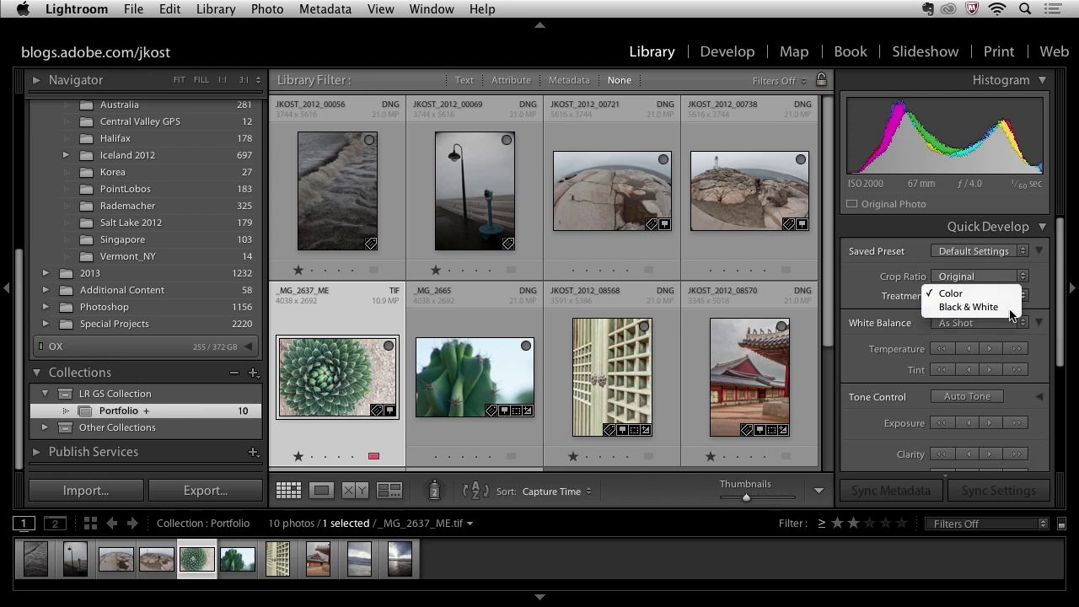
pyautogui.click(1011, 307)
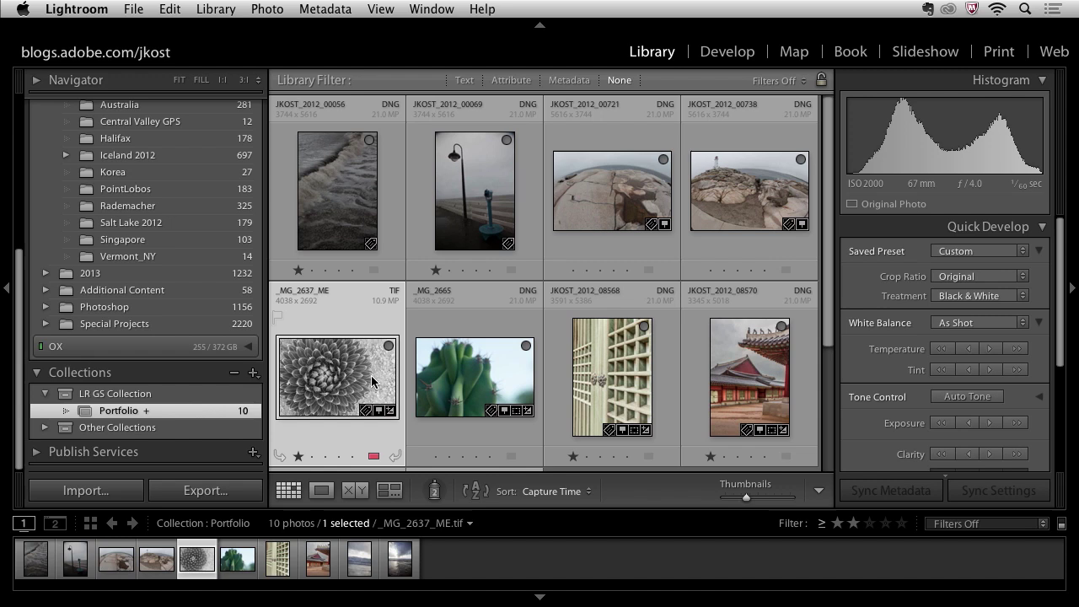
pyautogui.scroll(2, 199, 225)
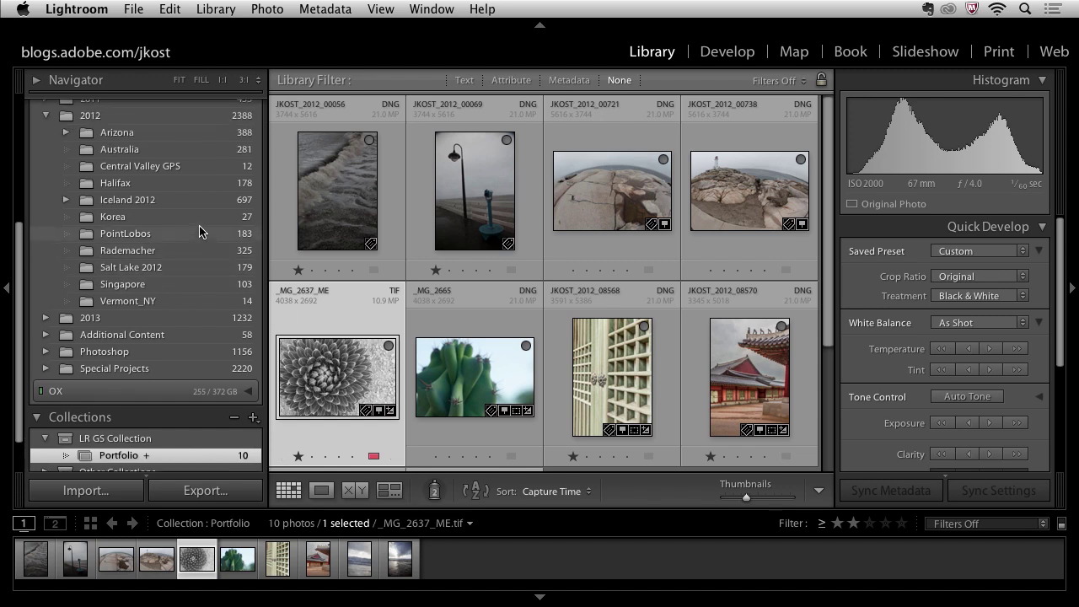
pyautogui.click(168, 137)
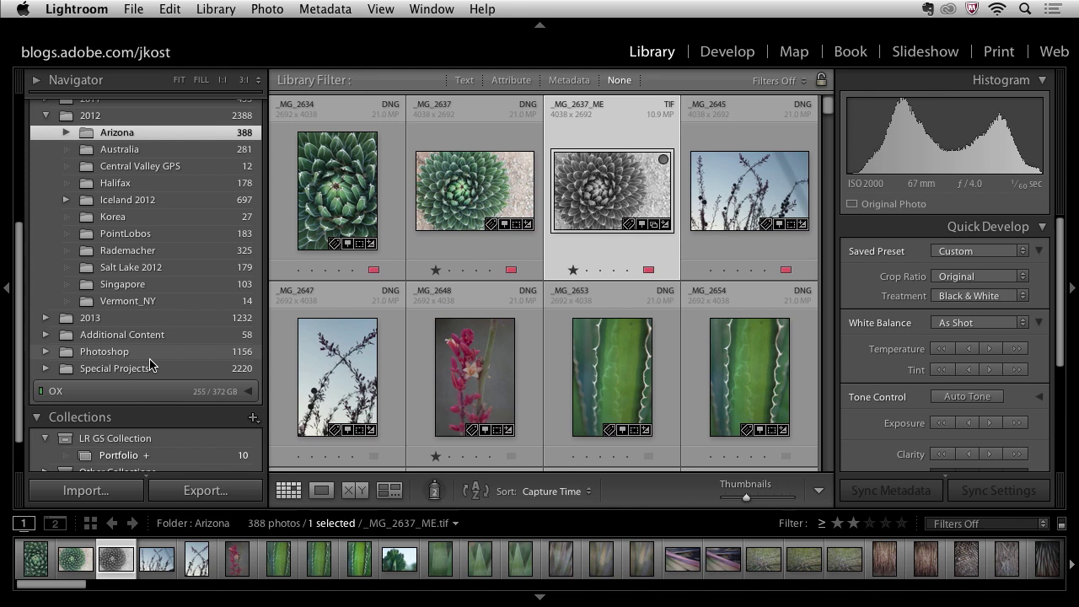
pyautogui.scroll(-2, 150, 363)
pyautogui.click(151, 412)
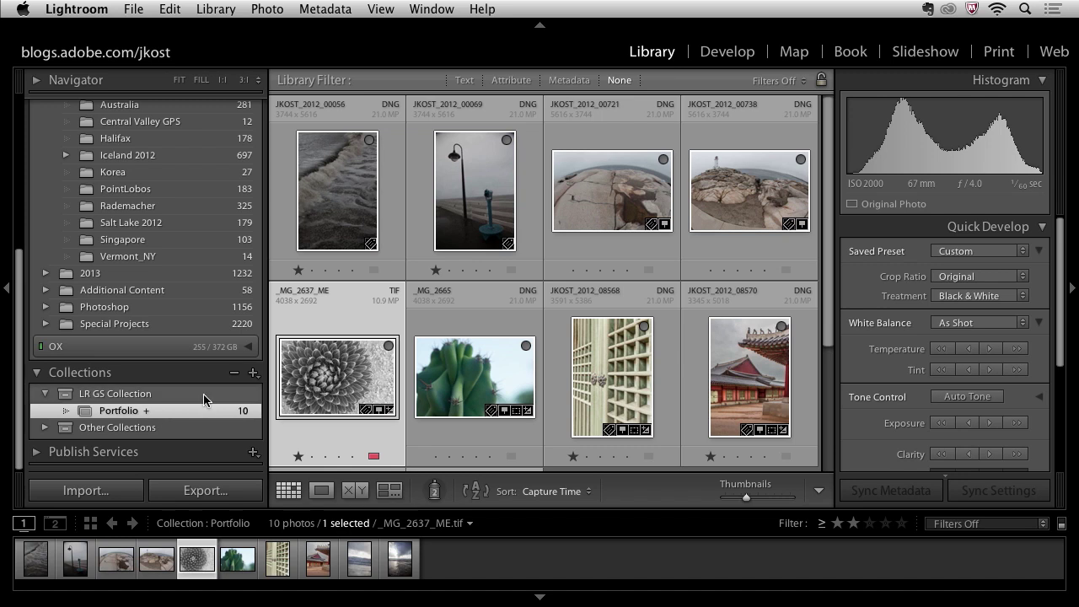
pyautogui.keyDown('super'); pyautogui.click(454, 391); pyautogui.keyUp('super')
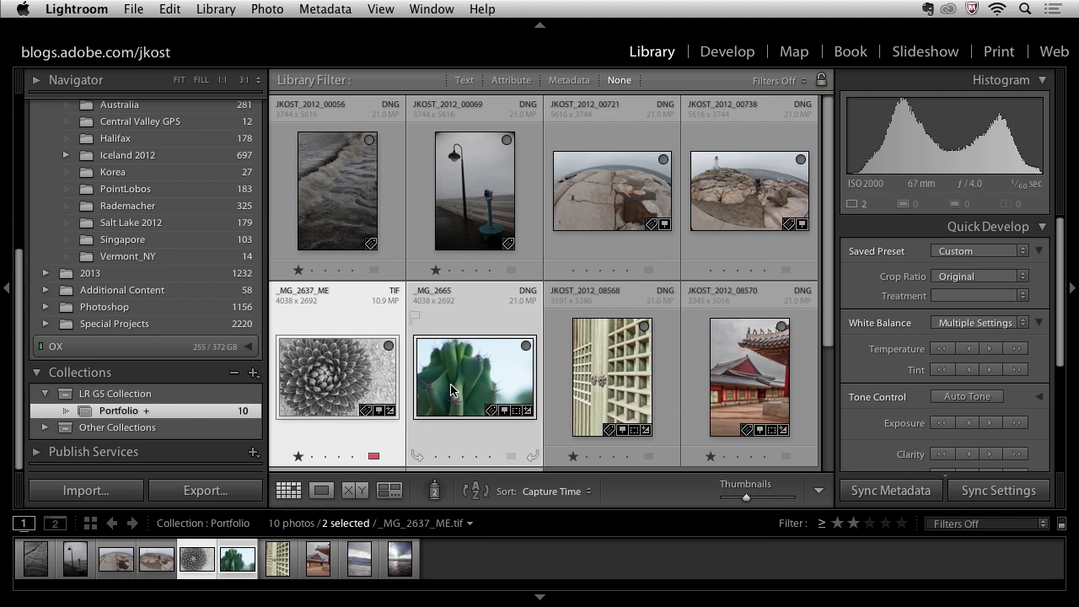
# Step: Remove the two cactus photos from Portfolio, then select both in the Arizona folder
pyautogui.press('Delete')
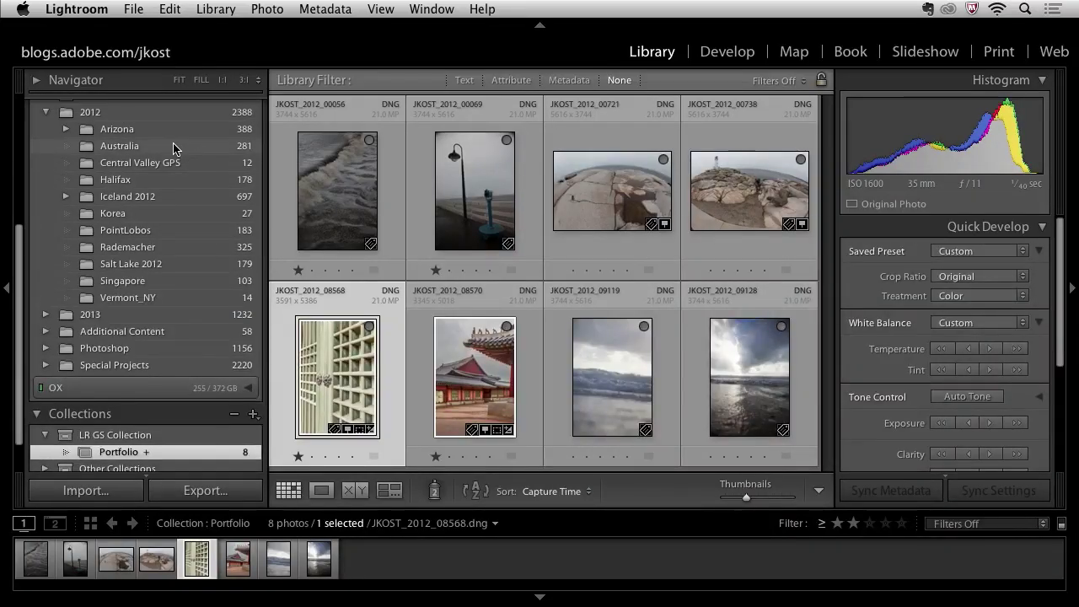
pyautogui.click(172, 134)
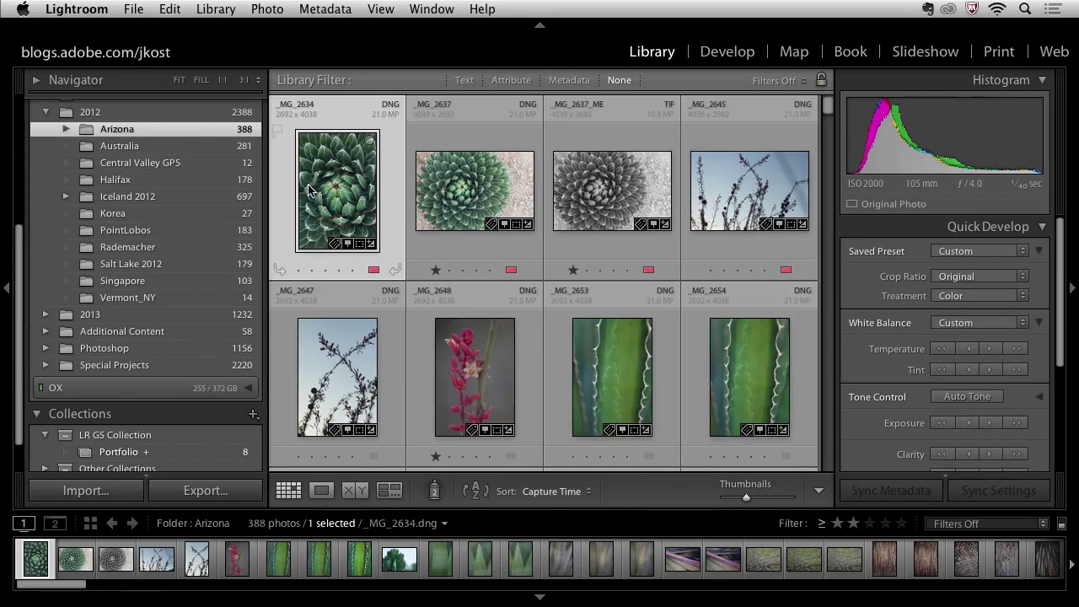
pyautogui.click(620, 207)
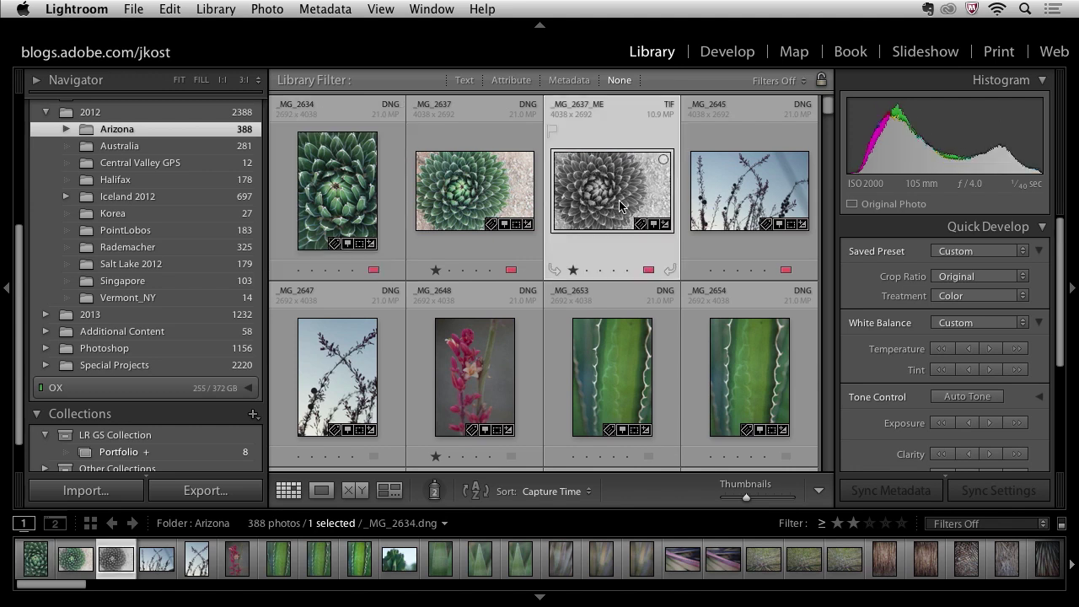
pyautogui.scroll(-3, 621, 215)
pyautogui.keyDown('super'); pyautogui.click(494, 399); pyautogui.keyUp('super')
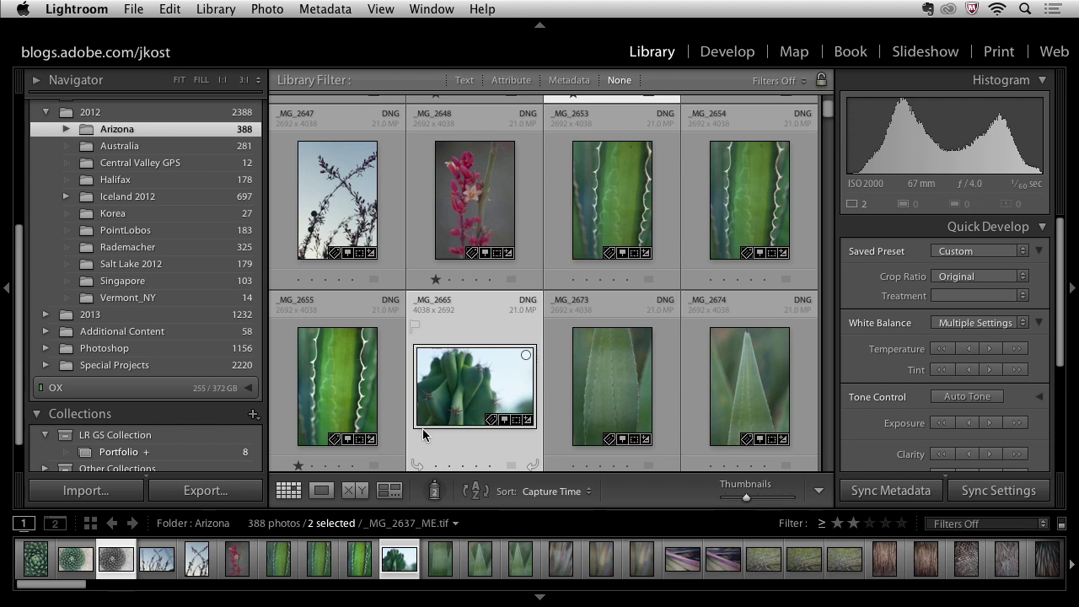
pyautogui.scroll(-2, 203, 381)
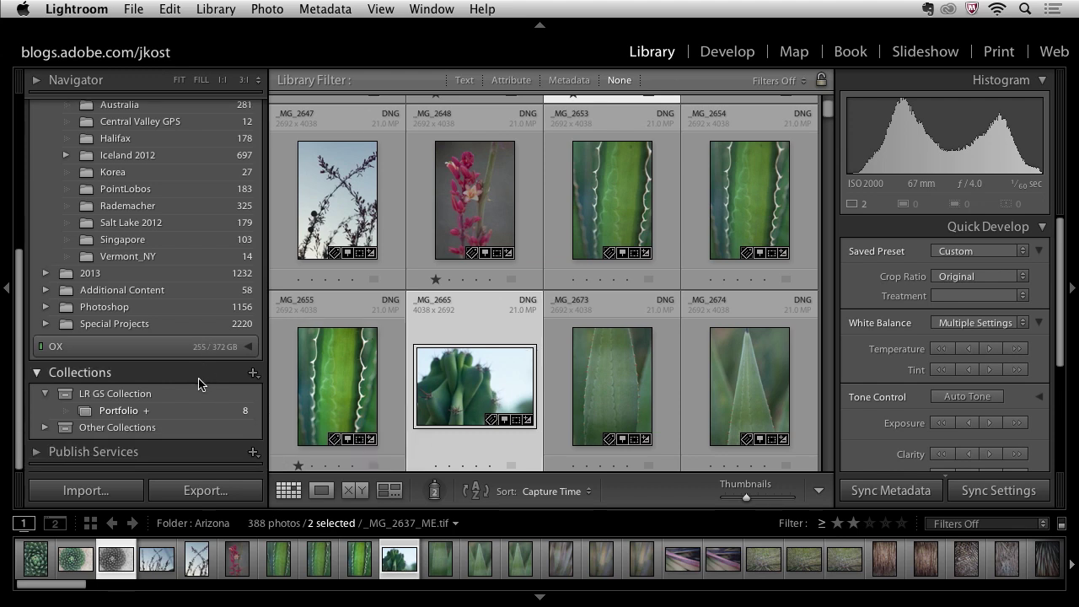
# Step: Name a new smart collection 'Horses From Iceland' and place it inside LR GS Collection
pyautogui.click(253, 374)
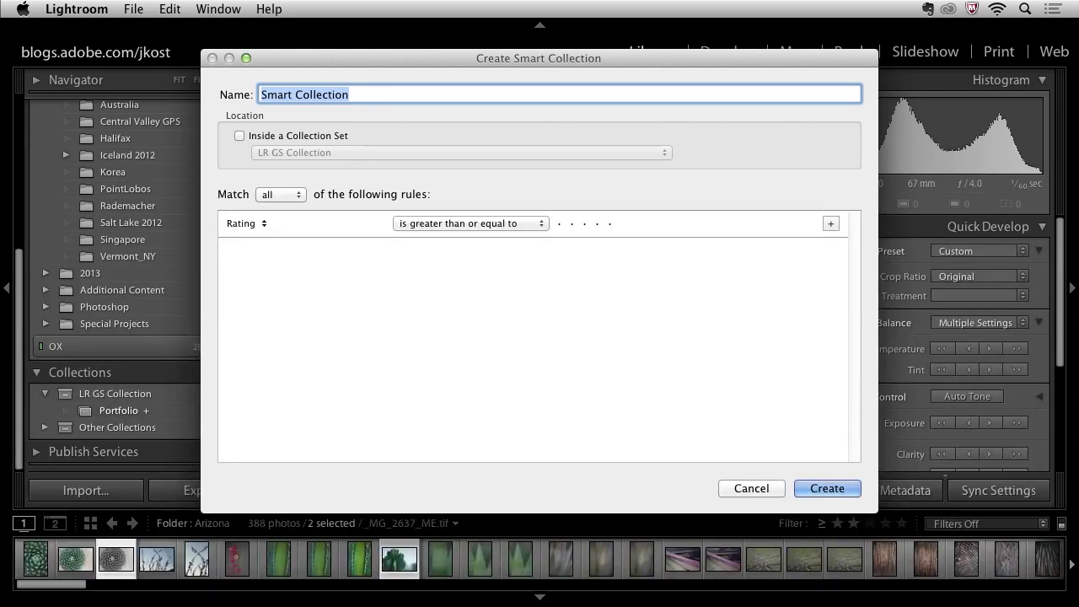
pyautogui.write('HOrses From ')
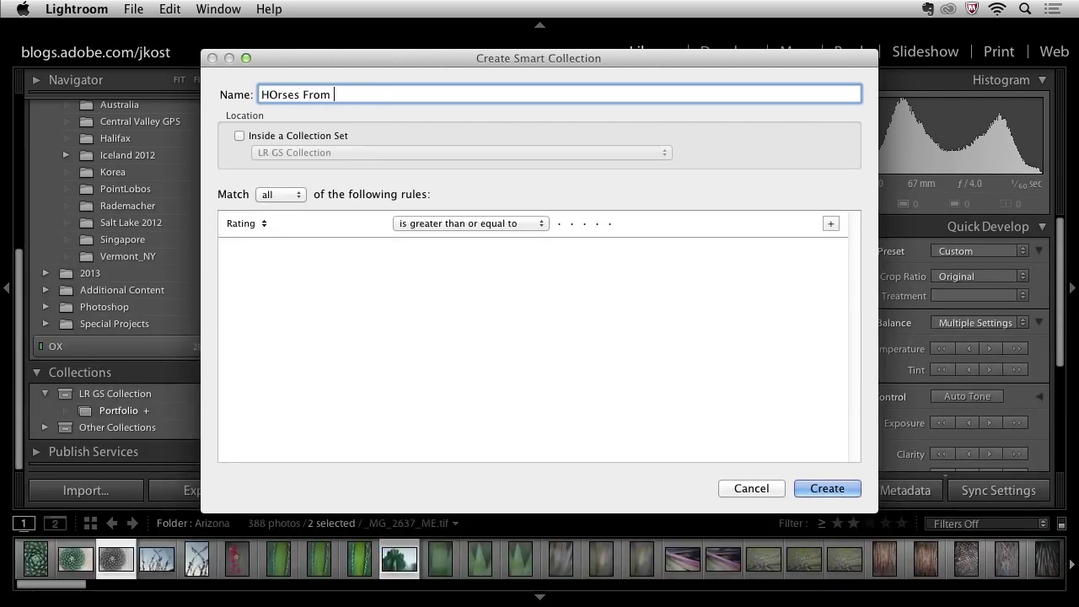
pyautogui.write('Iceland')
pyautogui.click(276, 94)
pyautogui.press('BackSpace')
pyautogui.write('o')
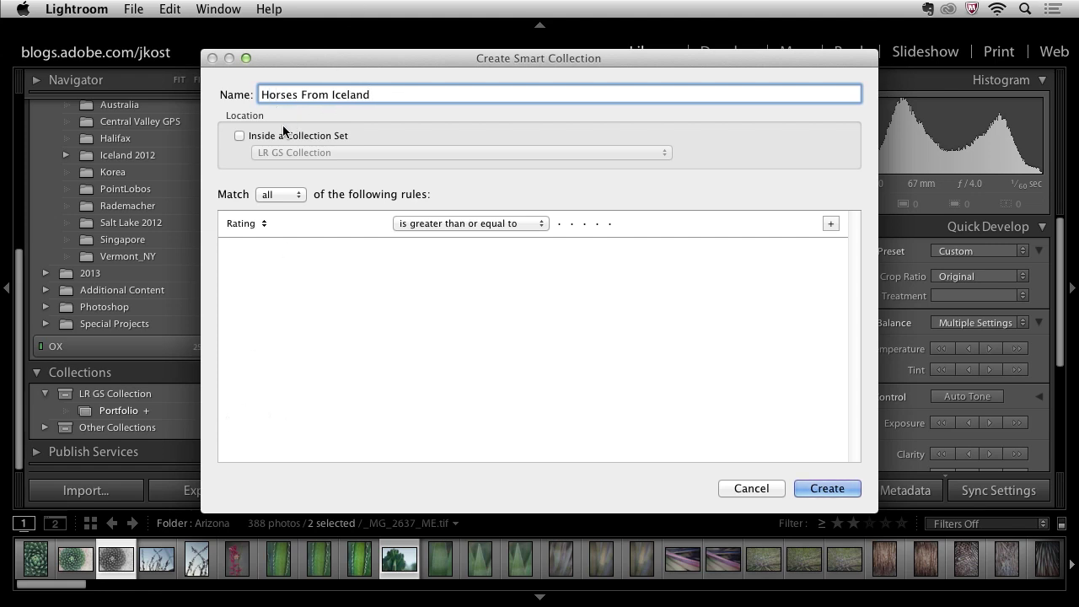
pyautogui.click(252, 136)
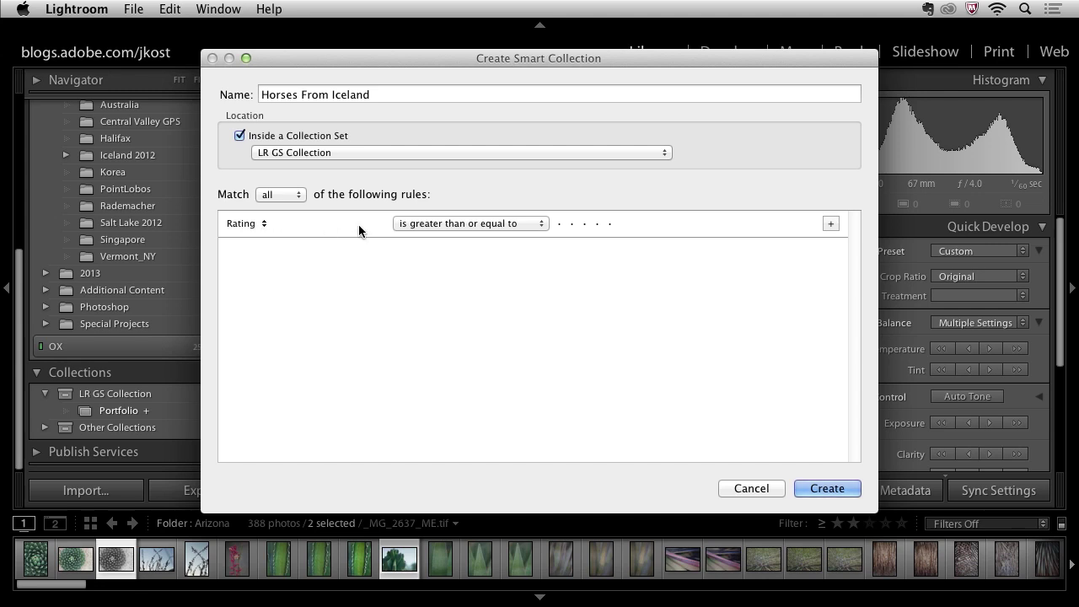
# Step: Create the smart collection with rules Rating ≥ two stars and Folder contains 'Iceland', matching 693 photos
pyautogui.click(571, 223)
pyautogui.click(832, 224)
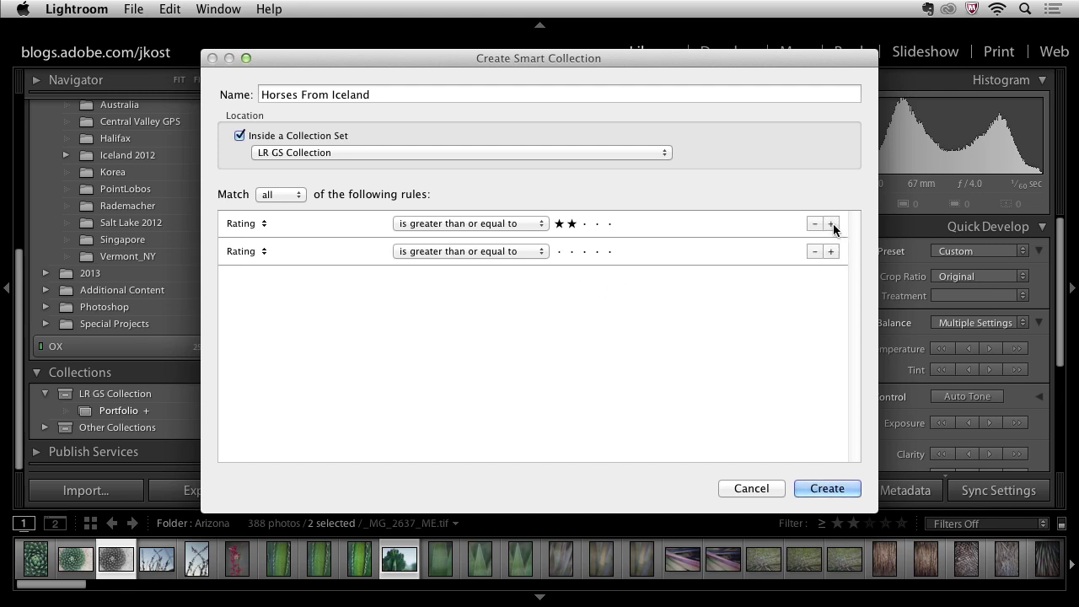
pyautogui.click(253, 251)
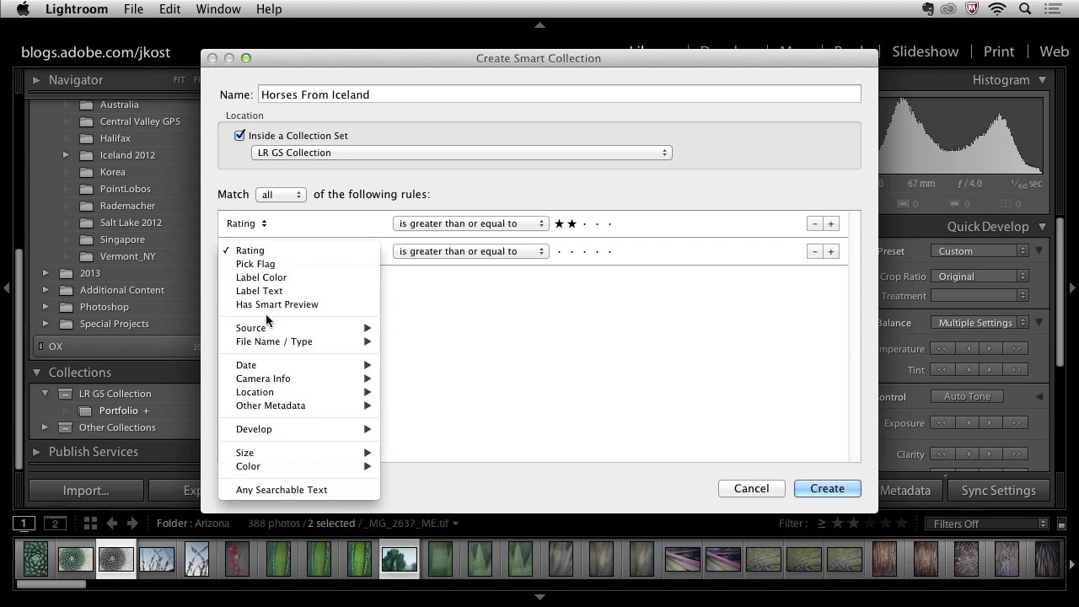
pyautogui.moveTo(278, 329)
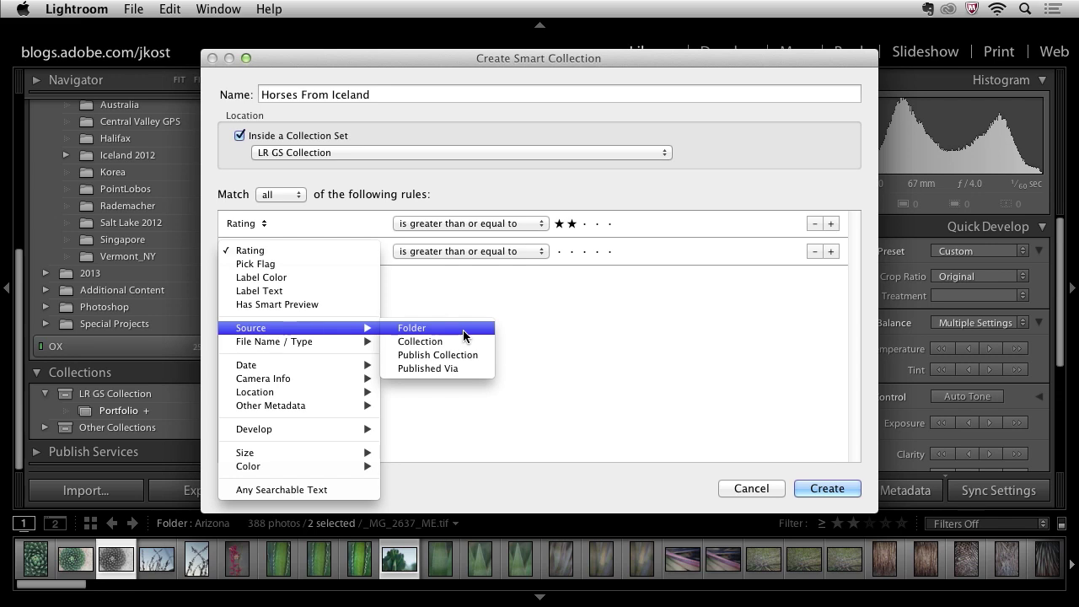
pyautogui.click(463, 336)
pyautogui.click(569, 251)
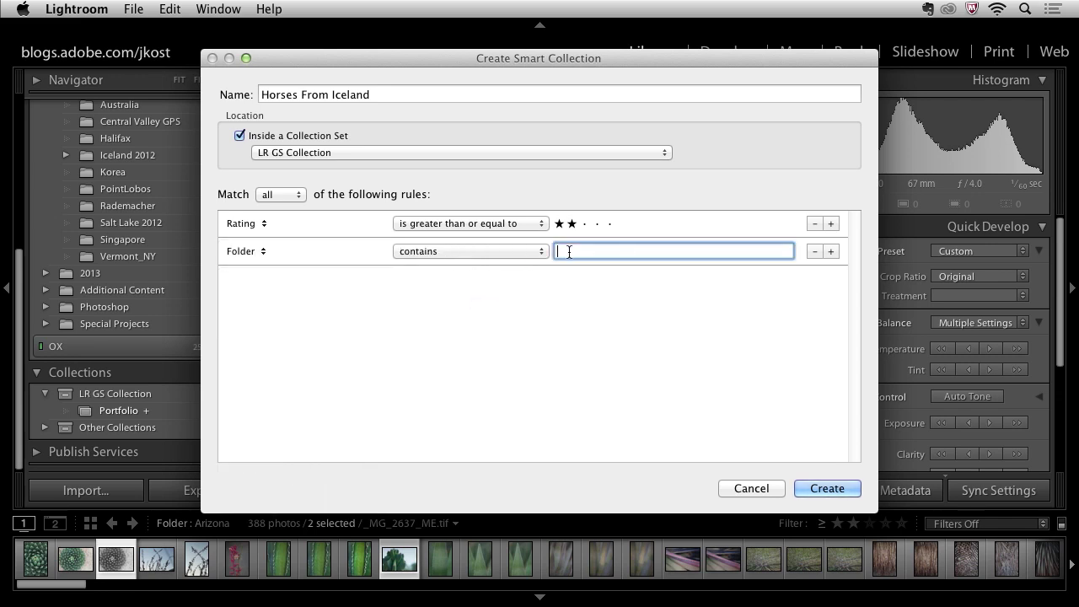
pyautogui.write('Iceland')
pyautogui.click(821, 489)
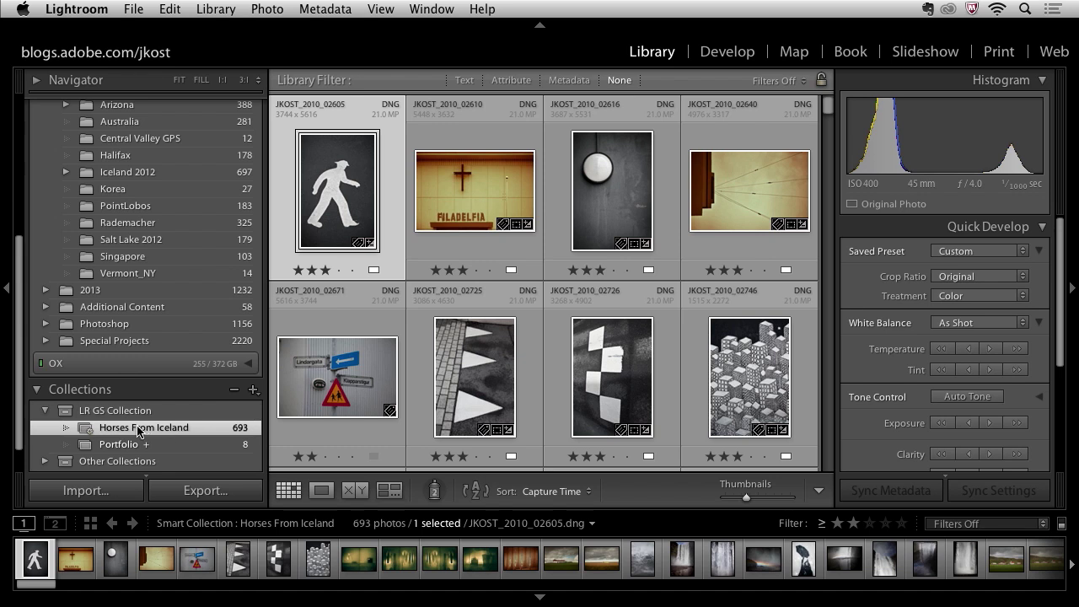
# Step: Add a Keywords contains 'Horse' rule to Horses From Iceland and save, leaving 19 photos
pyautogui.doubleClick(160, 430)
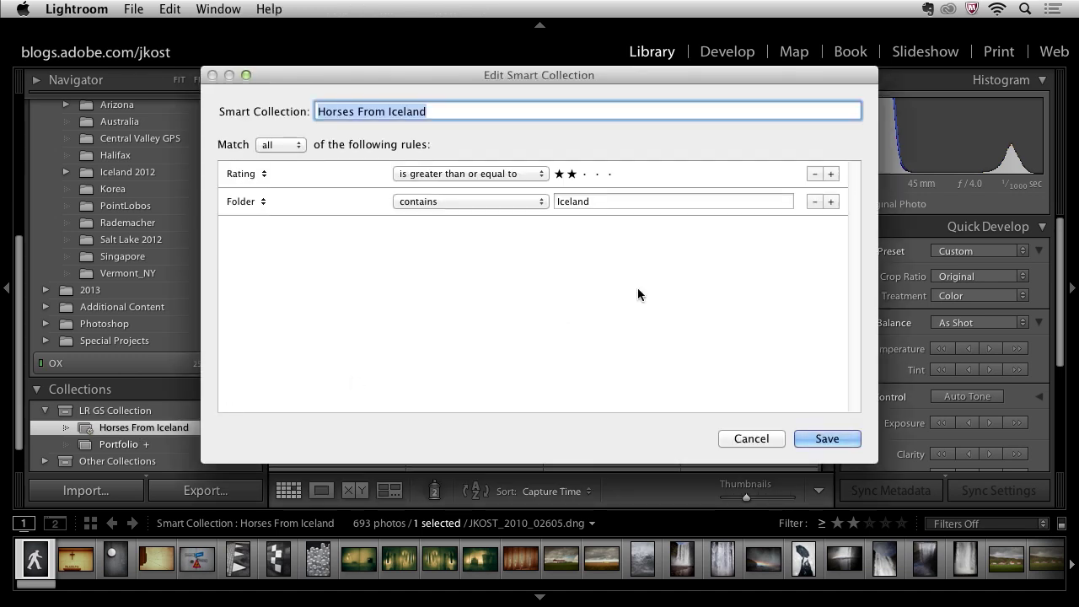
pyautogui.click(828, 205)
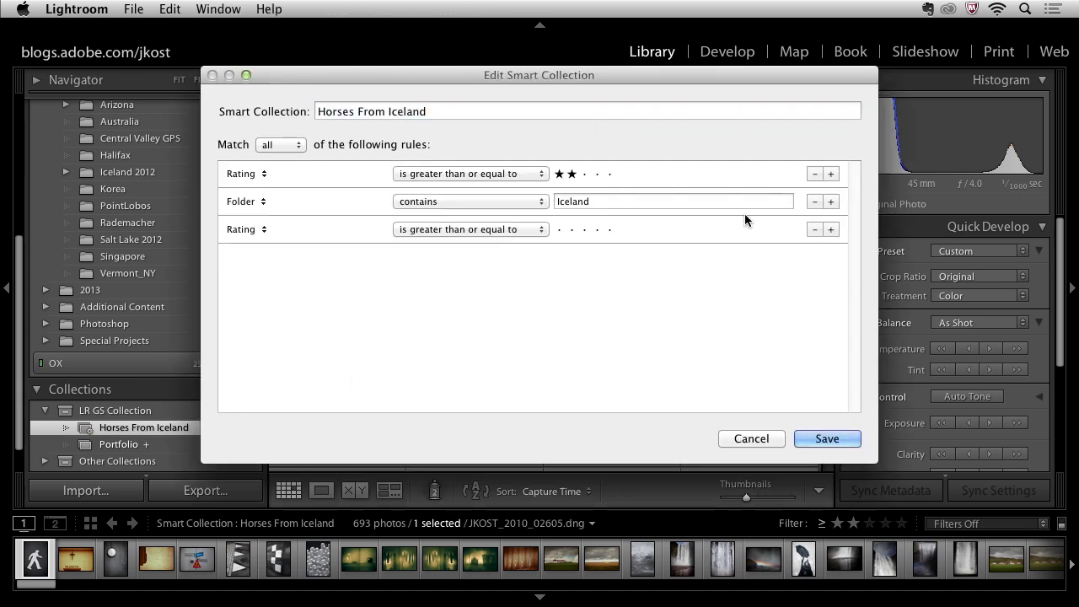
pyautogui.click(258, 235)
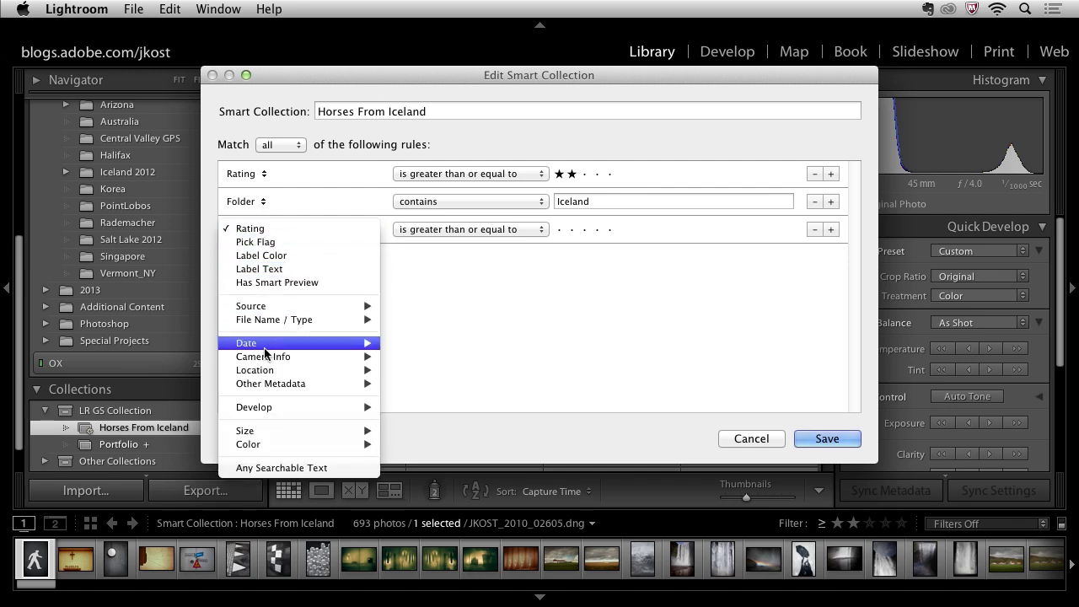
pyautogui.moveTo(268, 384)
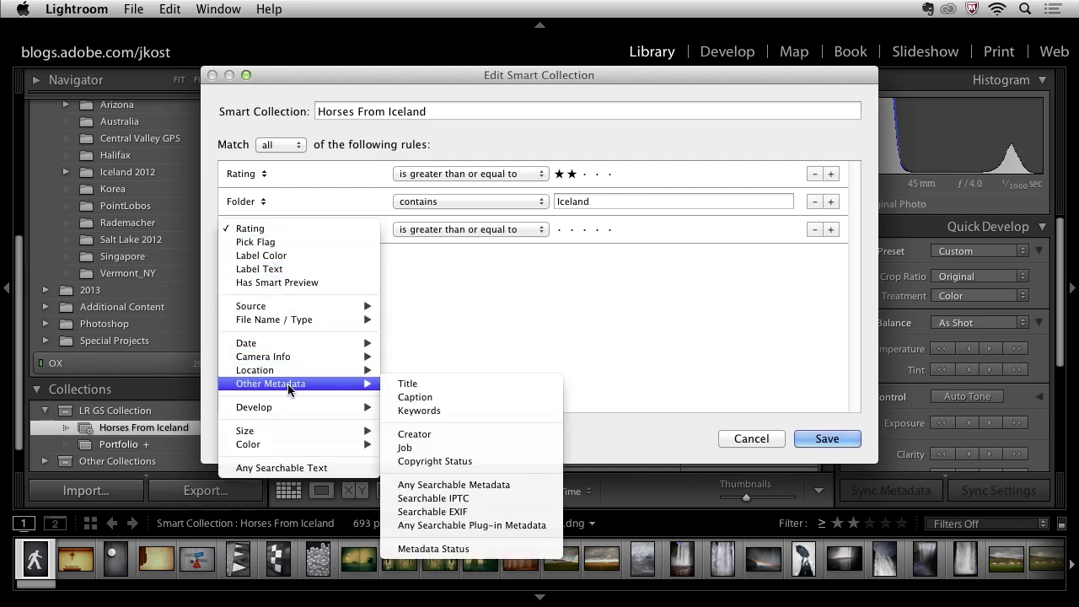
pyautogui.click(448, 419)
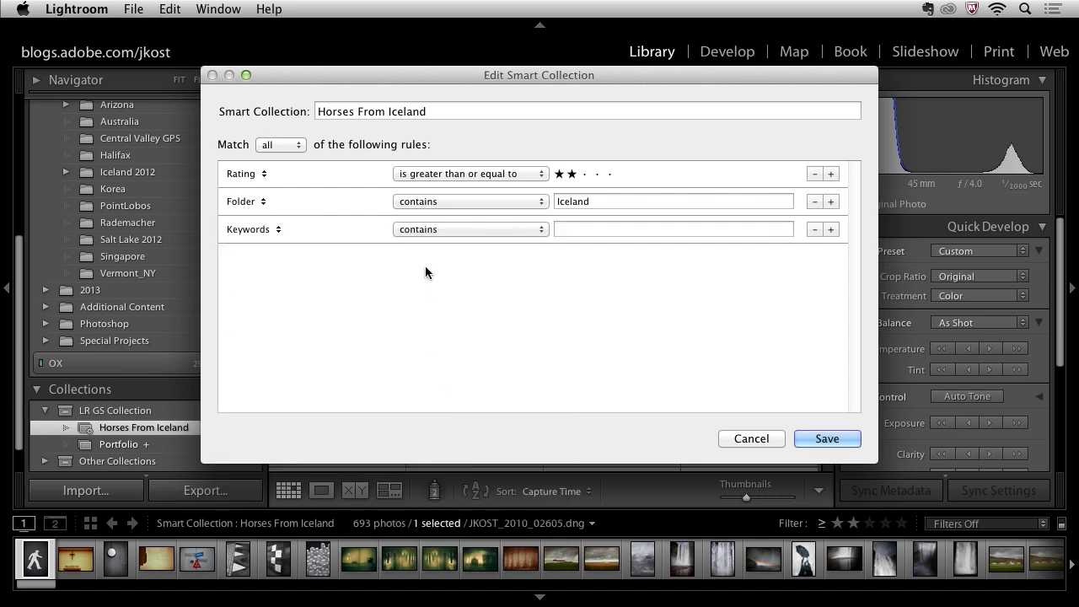
pyautogui.click(577, 230)
pyautogui.write('Ho')
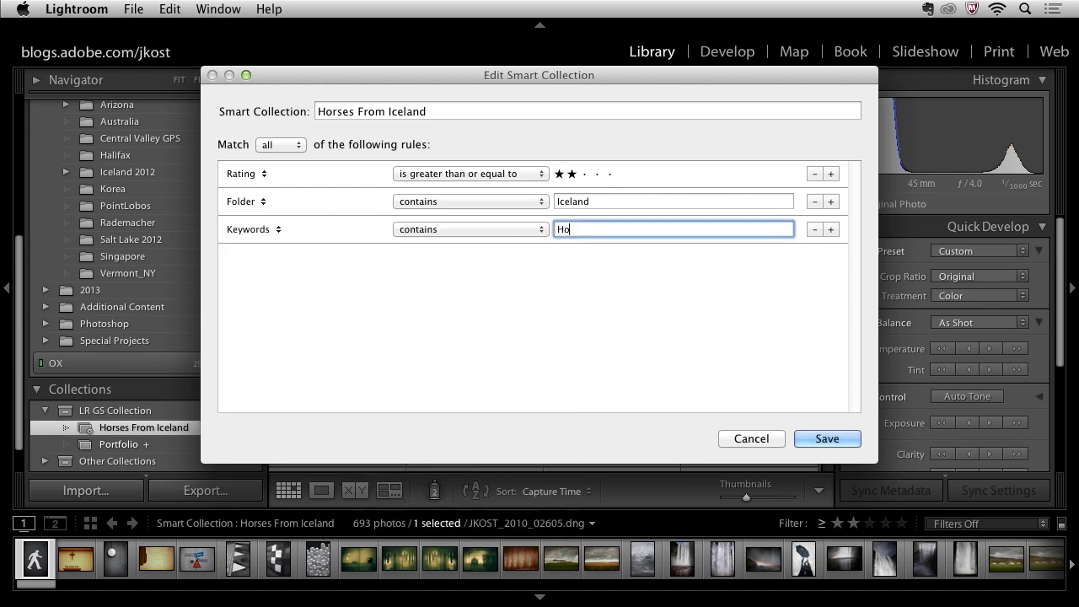
pyautogui.write('rse')
pyautogui.click(822, 439)
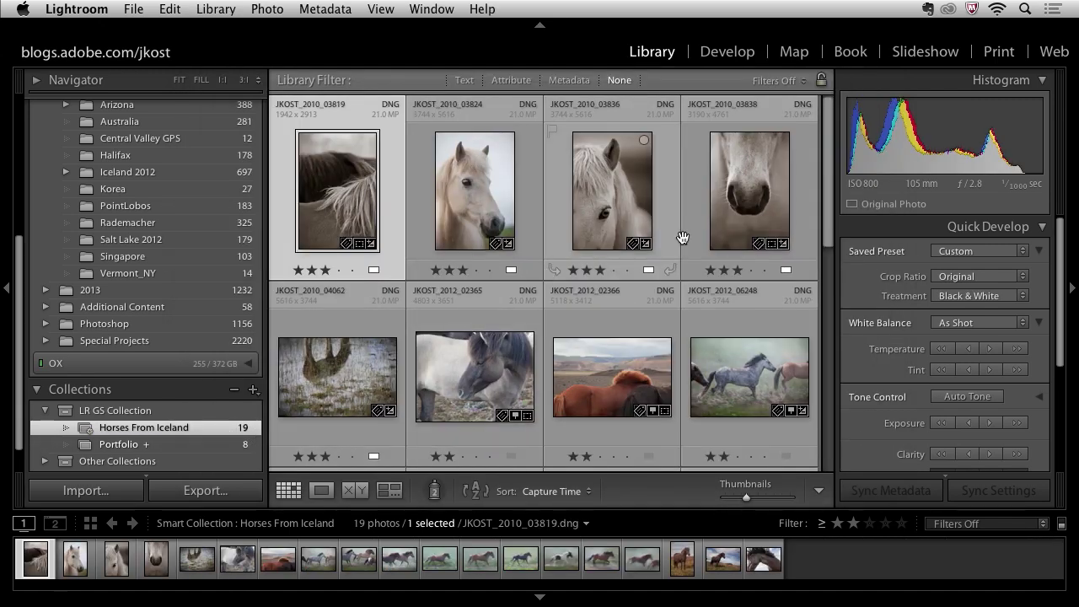
# Step: Rate nine running-horse photos one star, four in the first batch and five in the second
pyautogui.moveTo(832, 163); pyautogui.dragTo(824, 400)
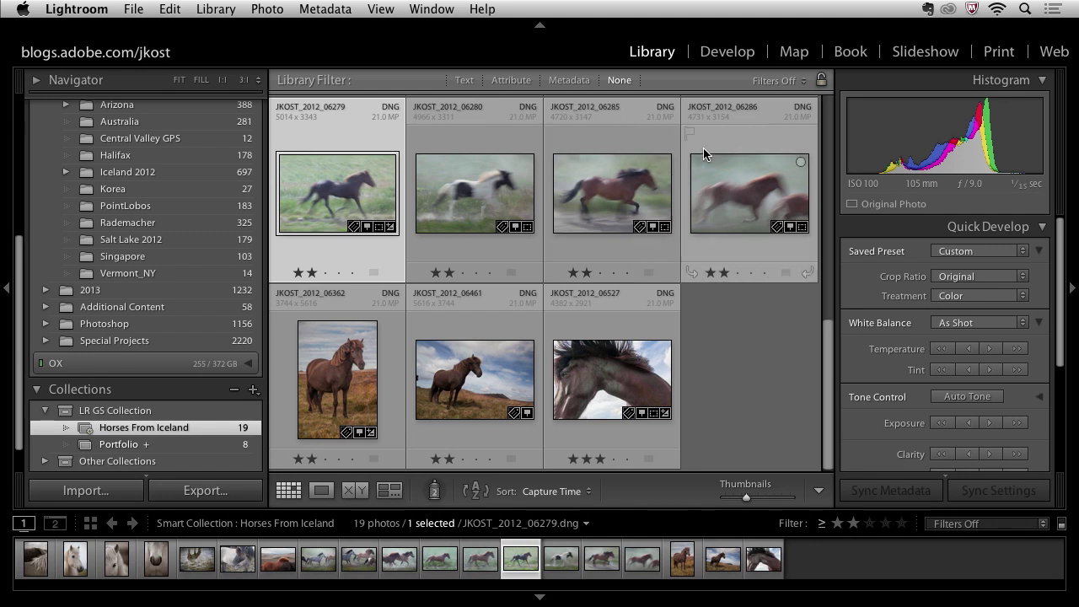
pyautogui.keyDown('shift'); pyautogui.click(747, 147); pyautogui.keyUp('shift')
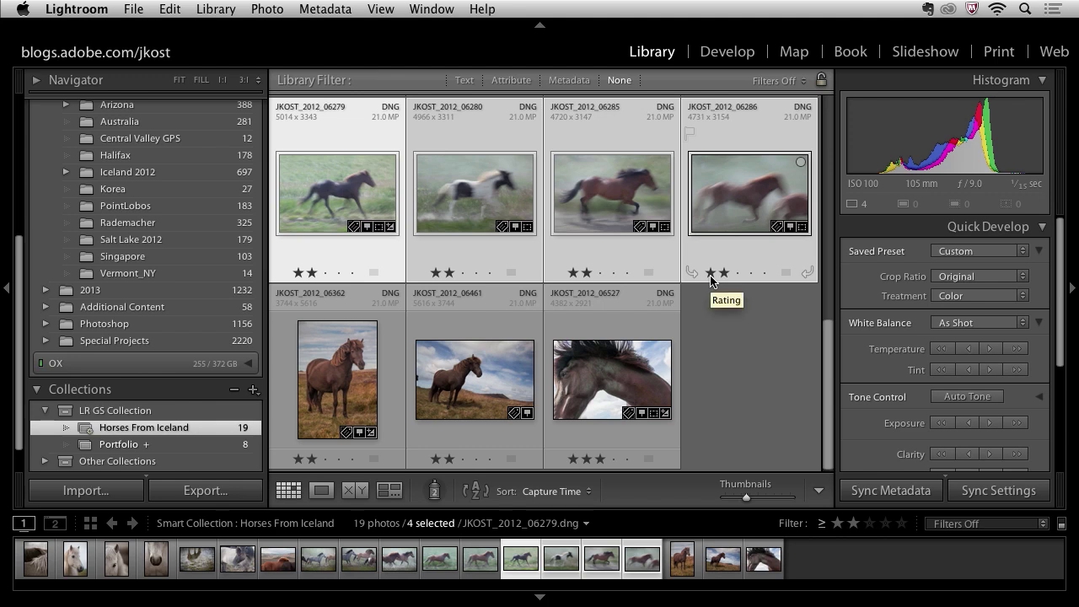
pyautogui.press('1')
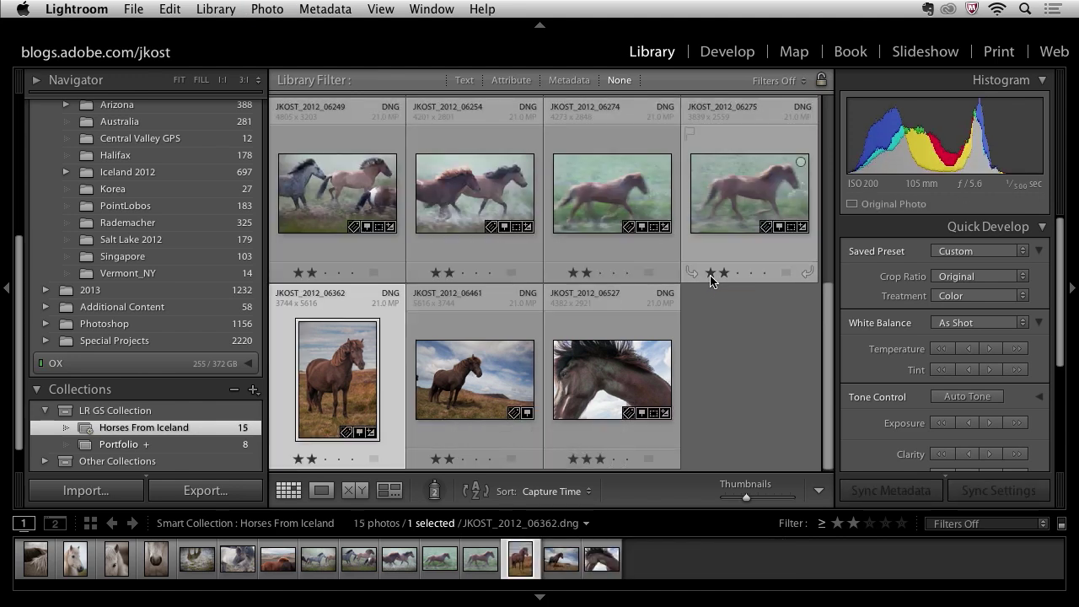
pyautogui.click(727, 218)
pyautogui.scroll(3, 725, 206)
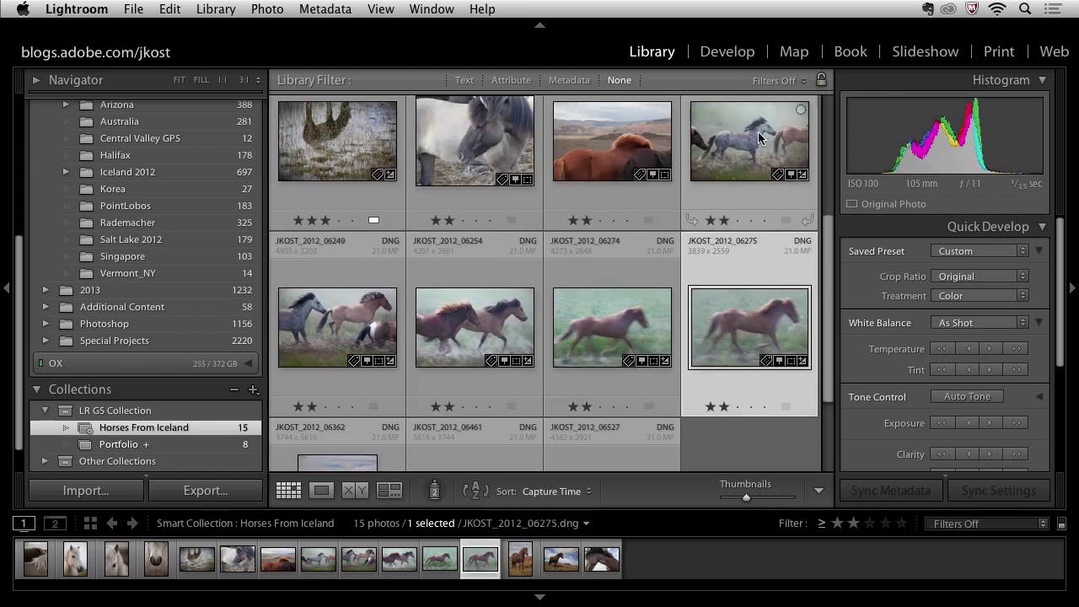
pyautogui.keyDown('shift'); pyautogui.click(727, 153); pyautogui.keyUp('shift')
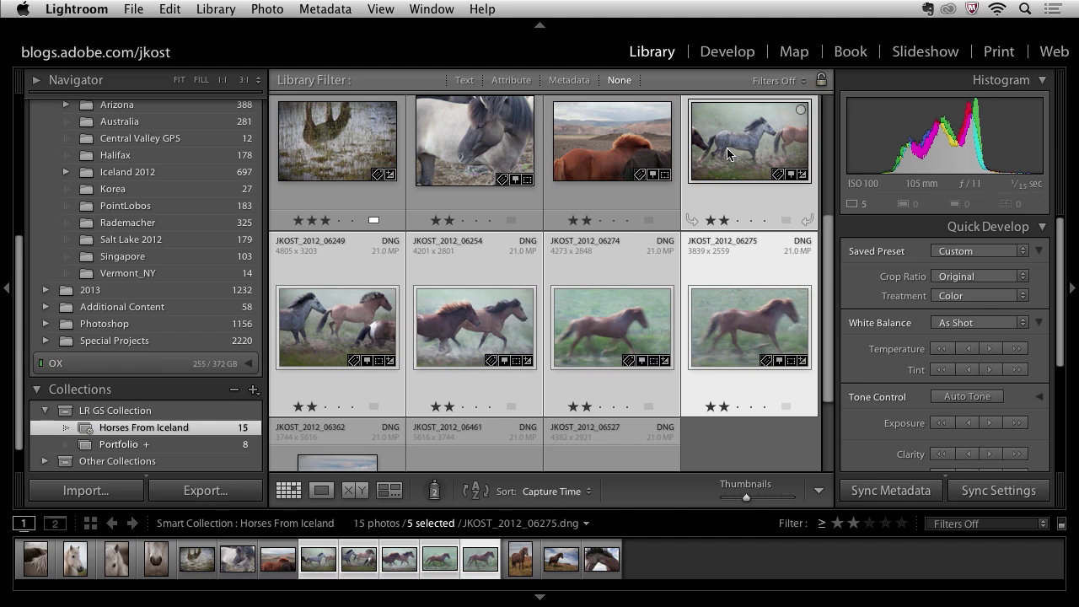
pyautogui.press('1')
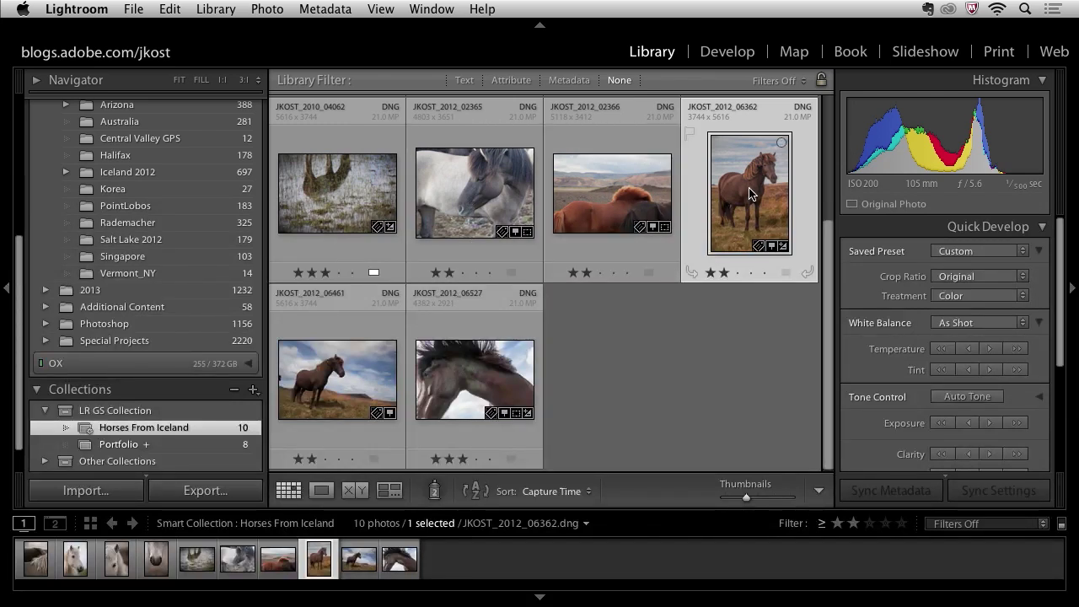
# Step: Move photos 08568 and 08570 to the front of Portfolio, since the smart collection can't be reordered
pyautogui.moveTo(753, 195); pyautogui.dragTo(323, 204)
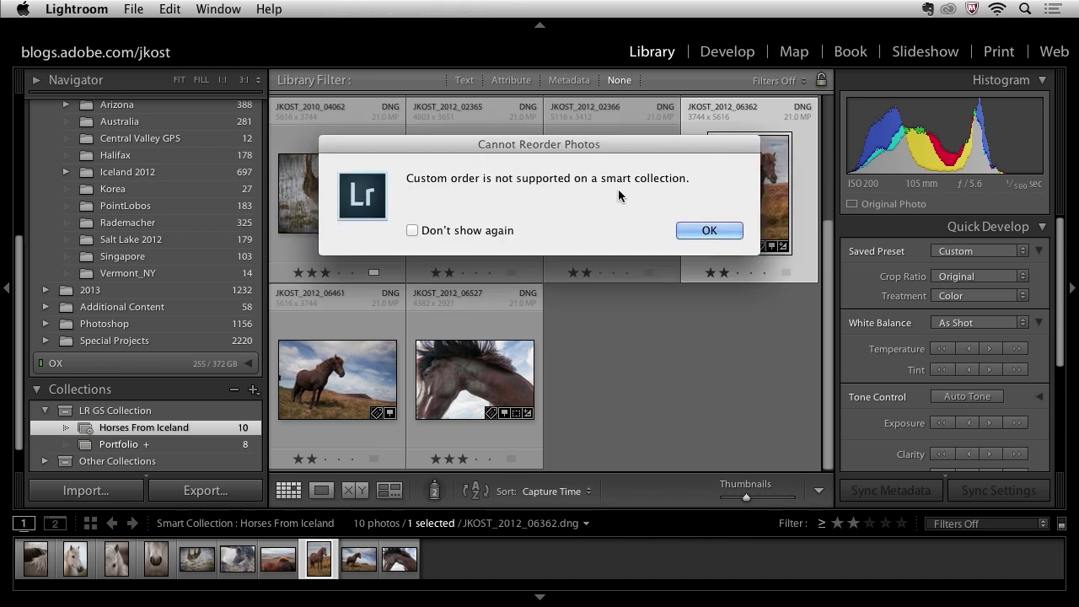
pyautogui.click(701, 232)
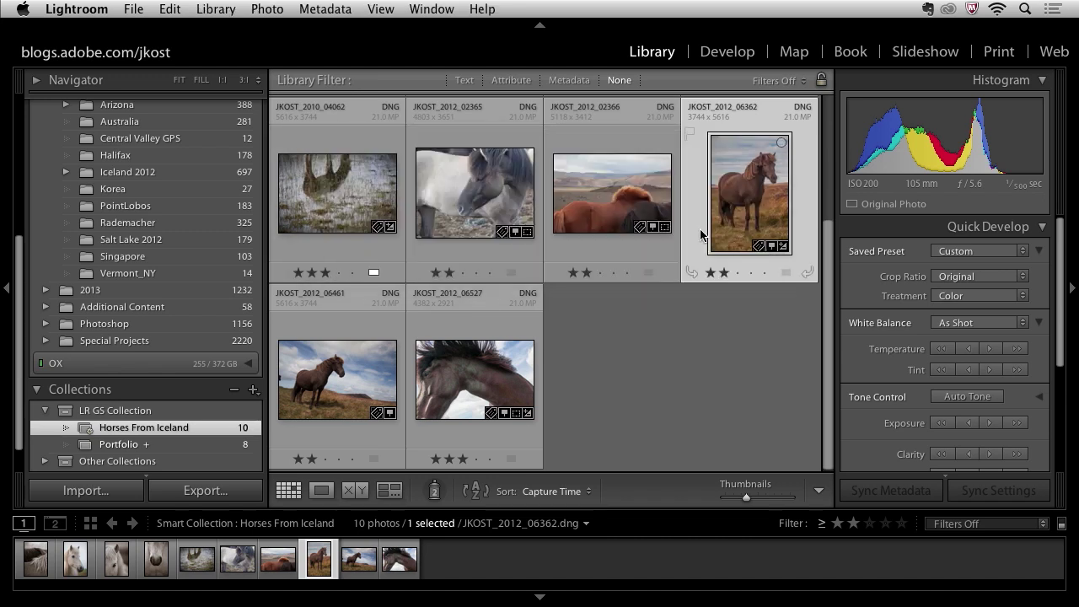
pyautogui.click(193, 448)
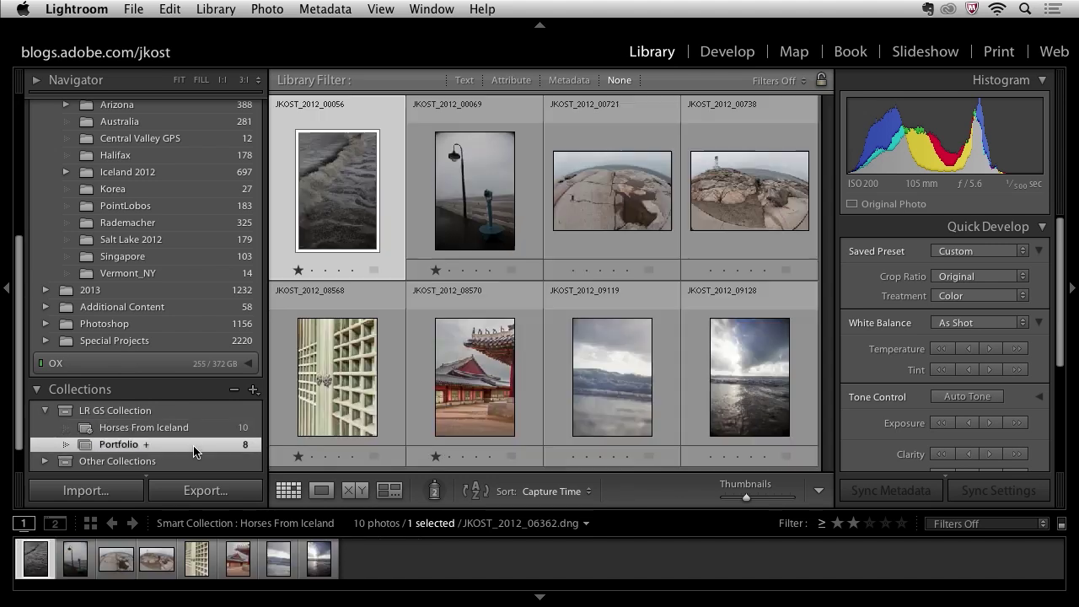
pyautogui.click(350, 407)
pyautogui.keyDown('super'); pyautogui.click(475, 373); pyautogui.keyUp('super')
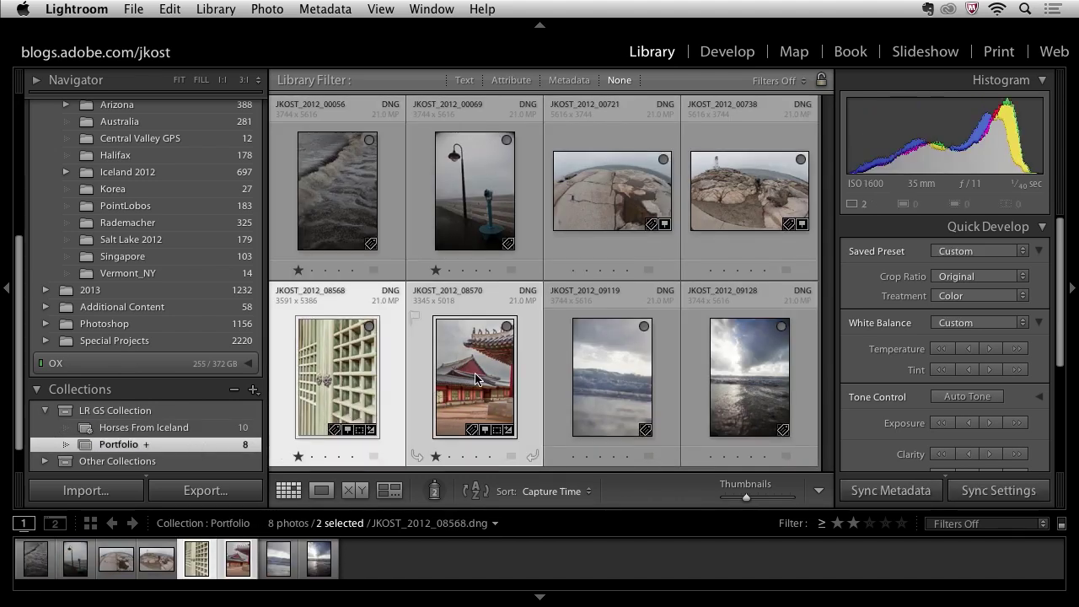
pyautogui.moveTo(360, 393); pyautogui.dragTo(301, 212)
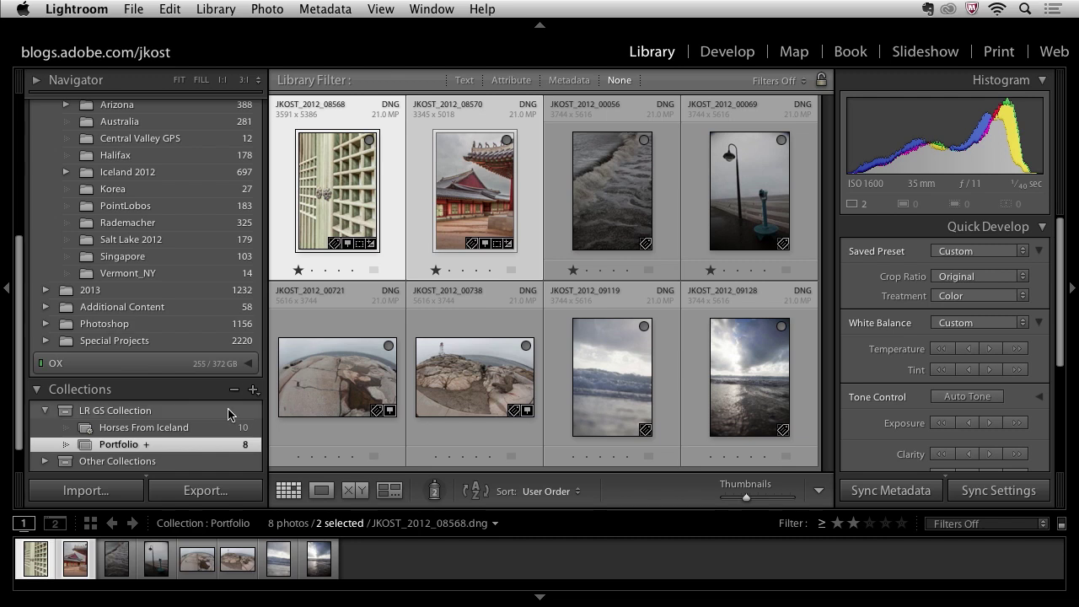
pyautogui.click(222, 428)
# Step: Create a 'Horses' collection in LR GS Collection from all 10 photos, then move photo 03824 first
pyautogui.scroll(-4, 472, 379)
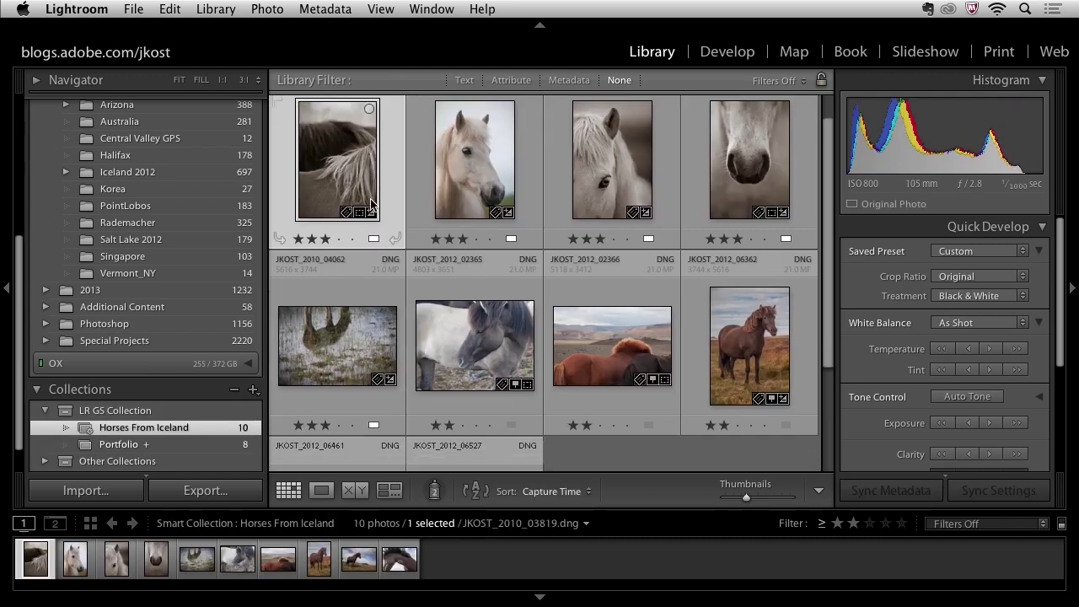
pyautogui.press('super+a')
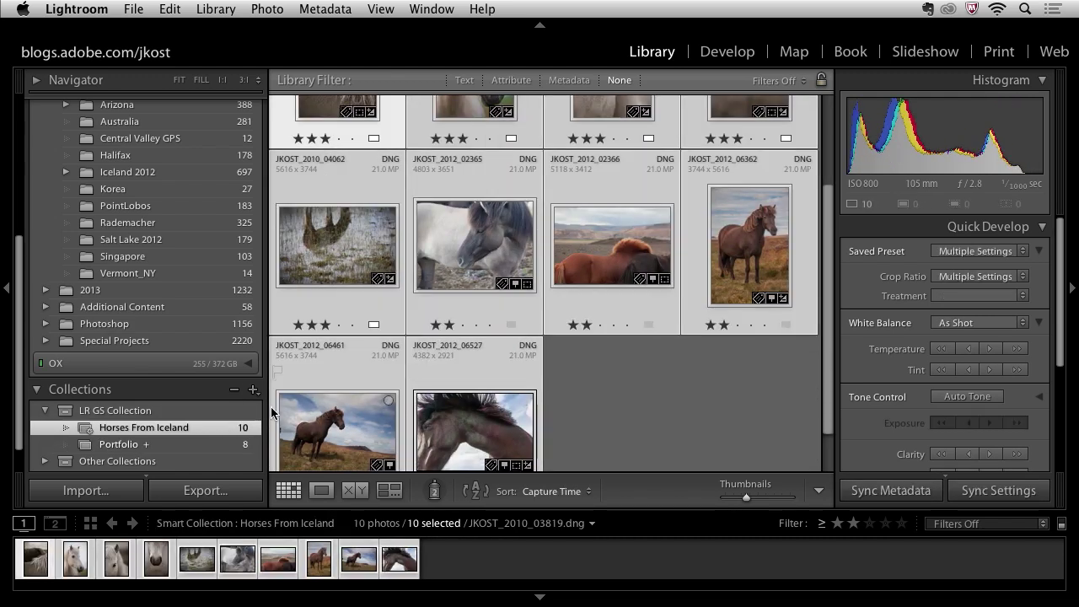
pyautogui.click(253, 390)
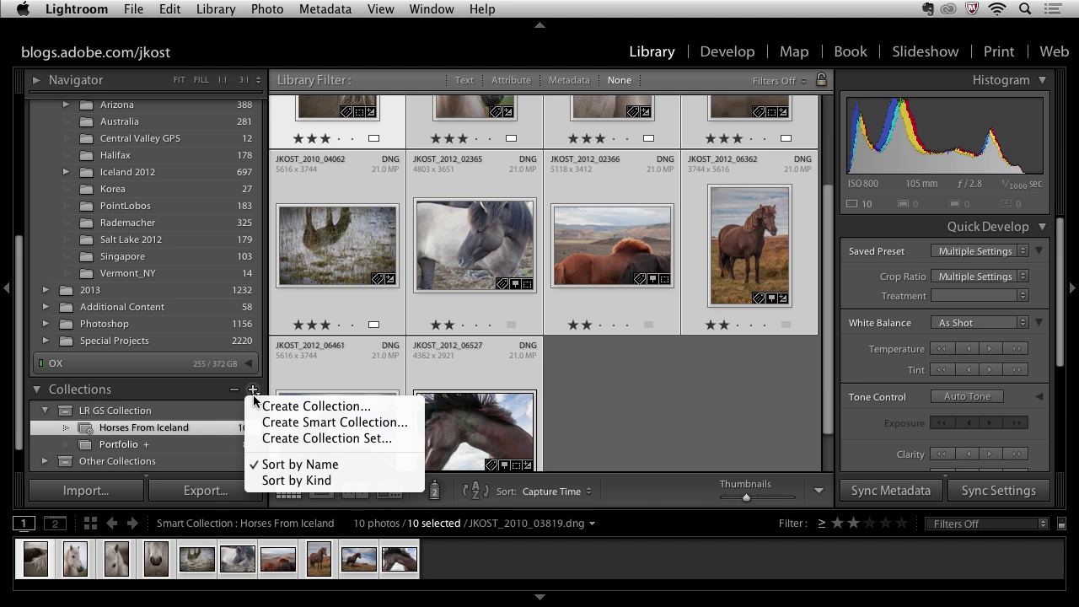
pyautogui.click(261, 406)
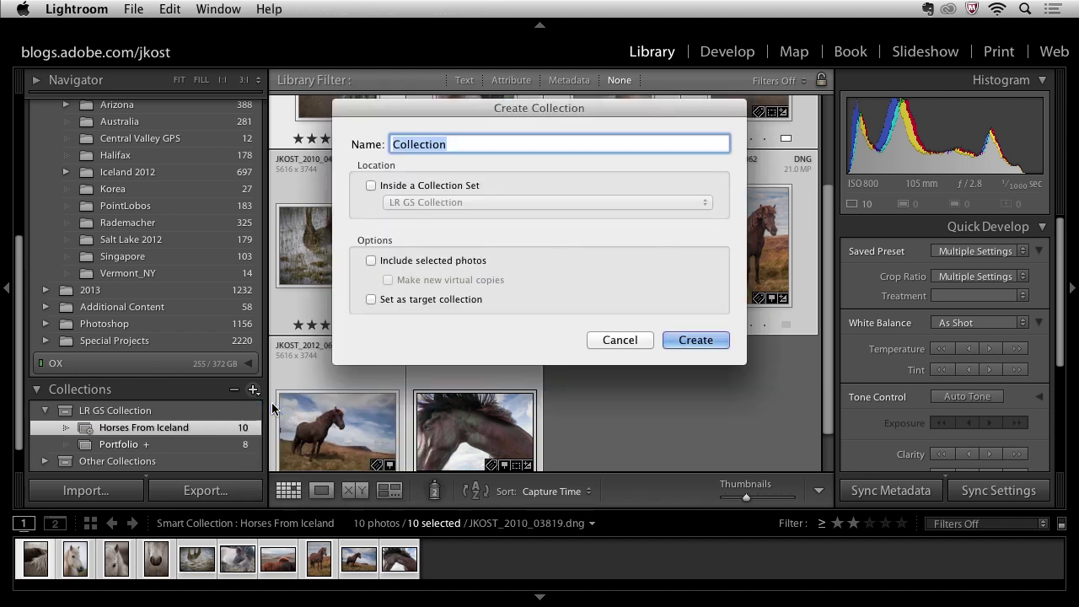
pyautogui.write('Horses')
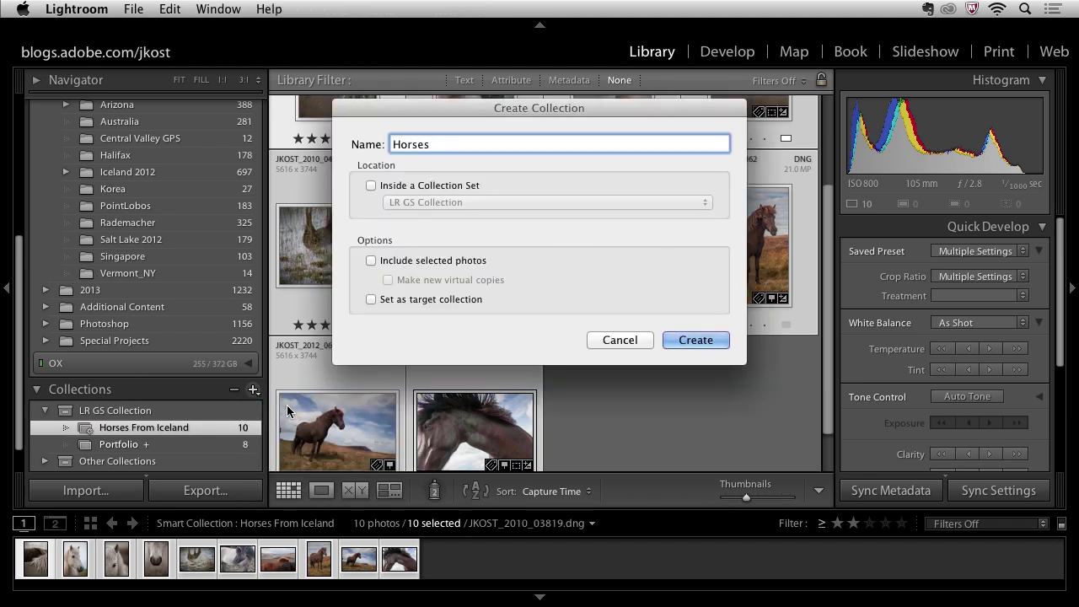
pyautogui.click(417, 188)
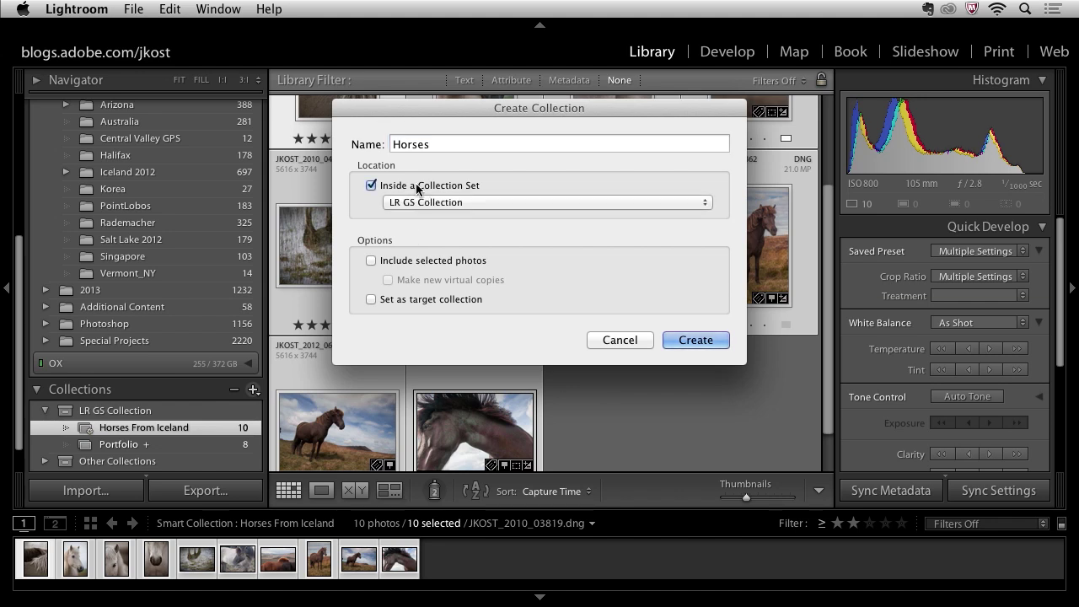
pyautogui.click(411, 261)
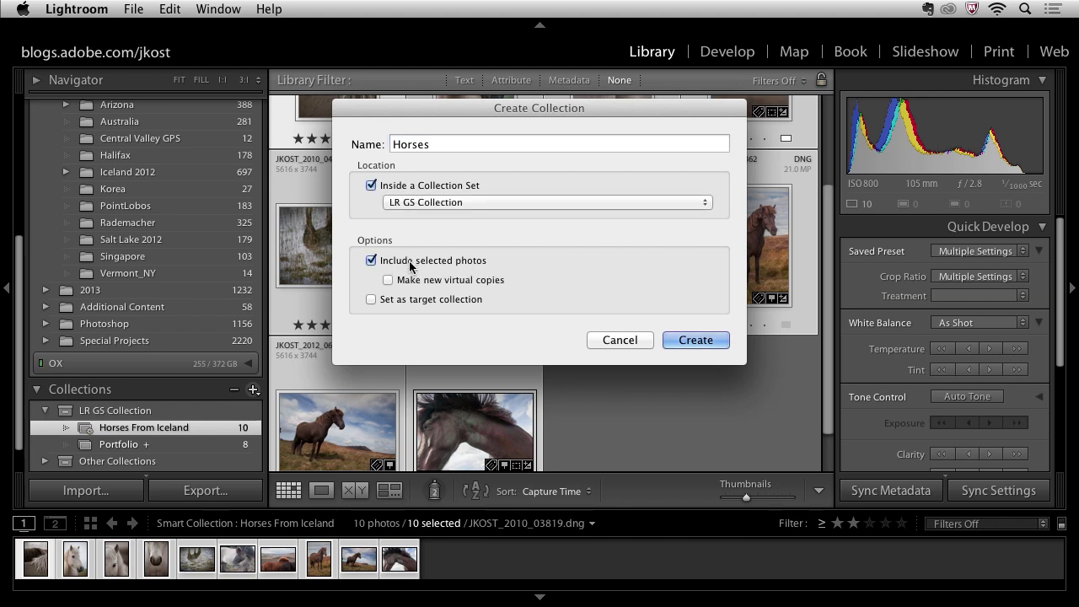
pyautogui.click(690, 340)
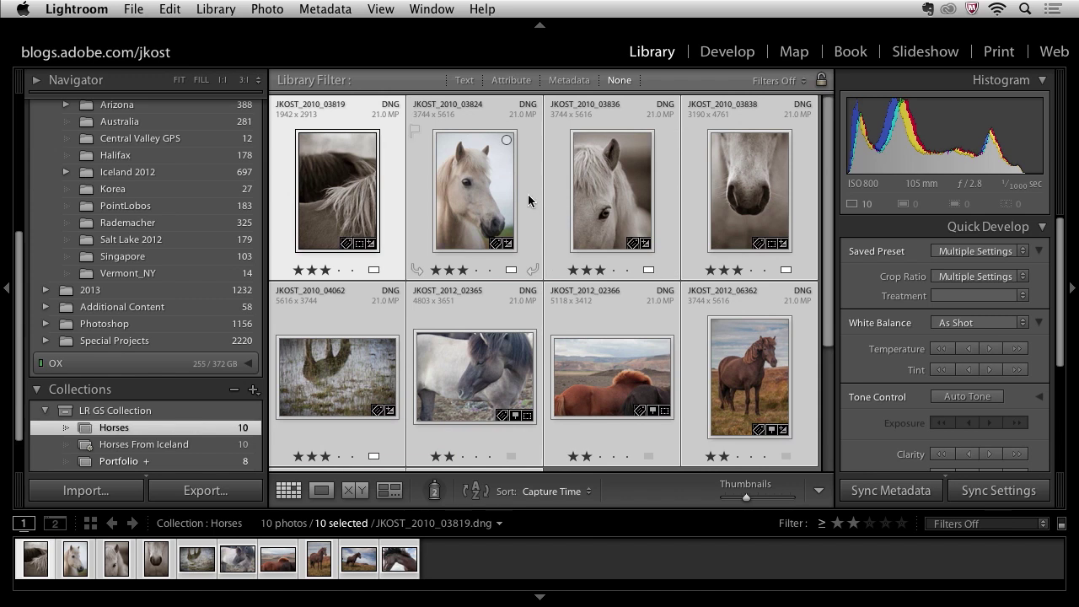
pyautogui.moveTo(497, 199); pyautogui.dragTo(300, 209)
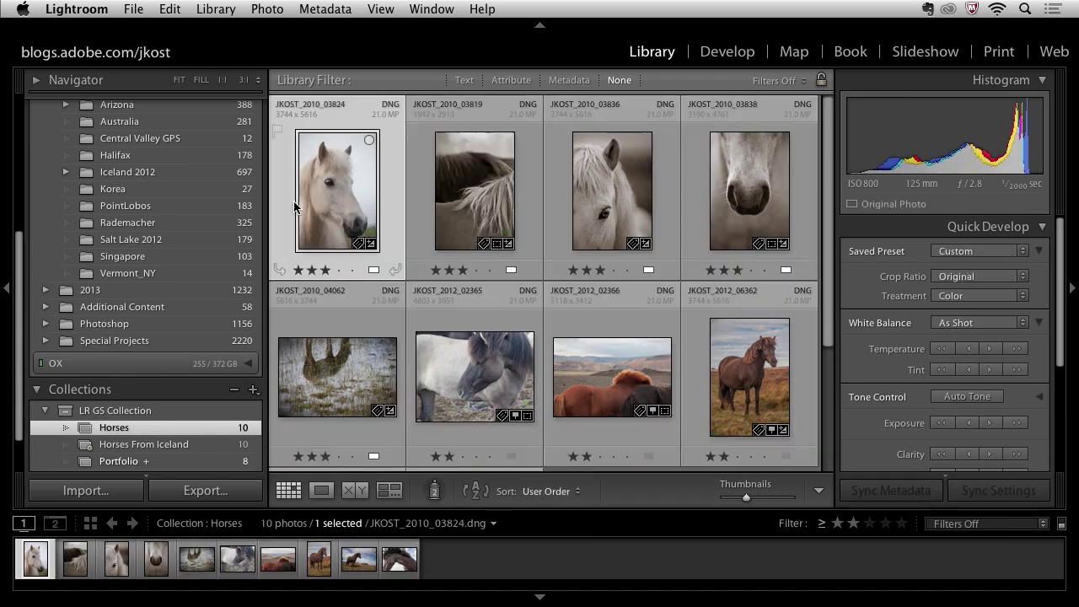
# Step: Move the brown horse photo 06362 into second place in the Horses collection, right after 03824
pyautogui.moveTo(751, 385); pyautogui.dragTo(447, 209)
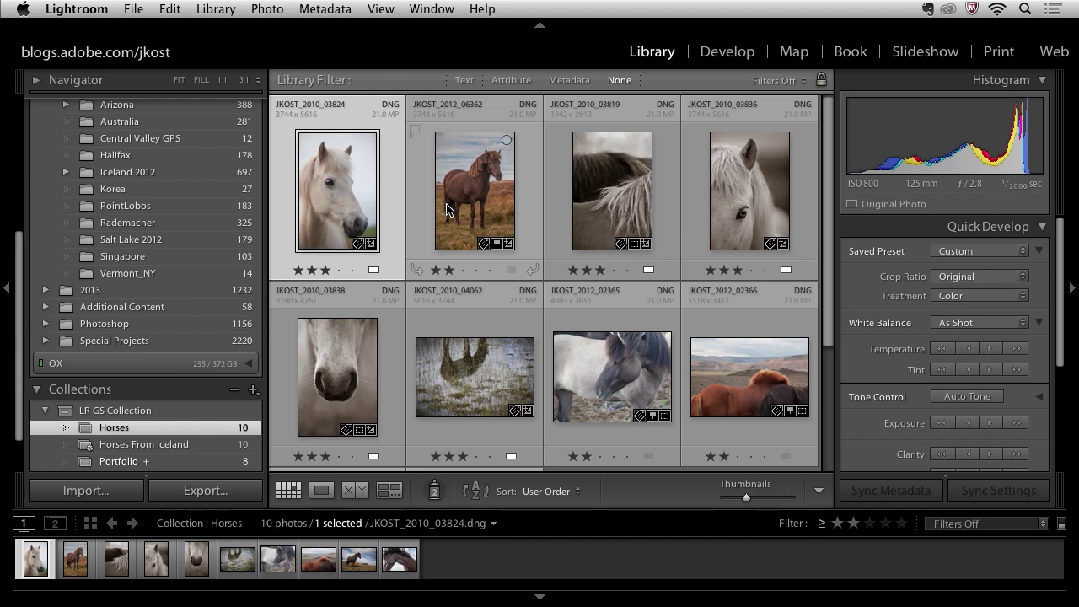
pyautogui.moveTo(23, 255); pyautogui.dragTo(18, 106)
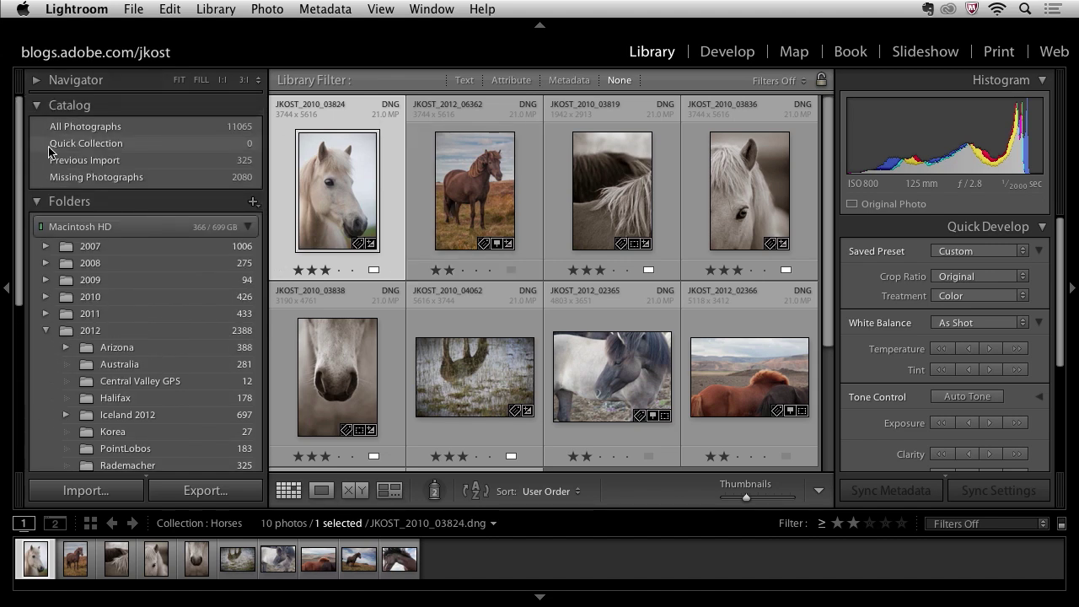